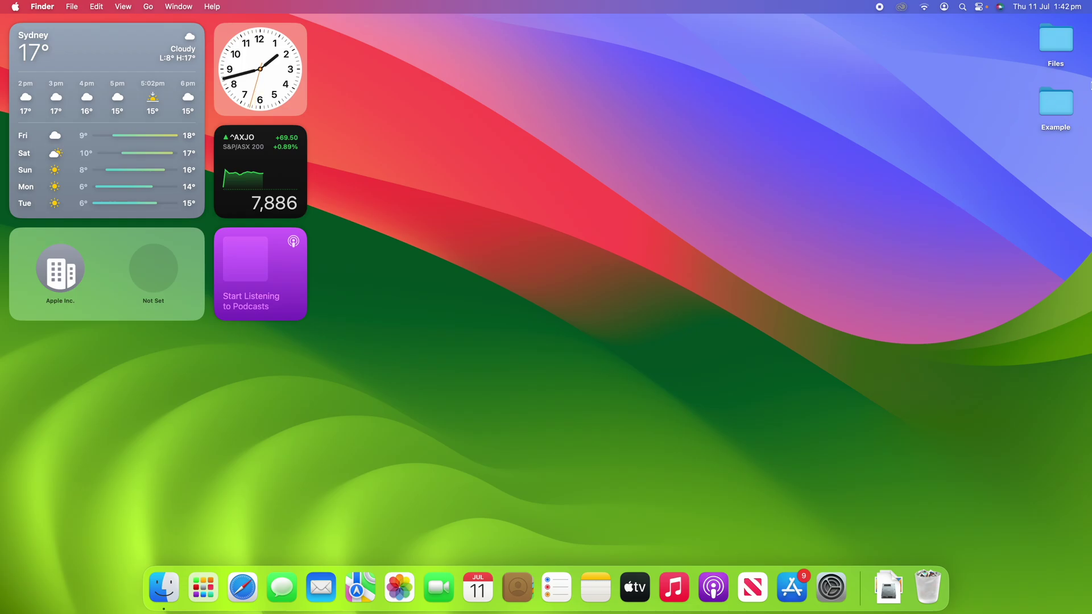
# - Open the desktop's Example folder and switch its contents to List view
pyautogui.doubleClick(1067, 106)
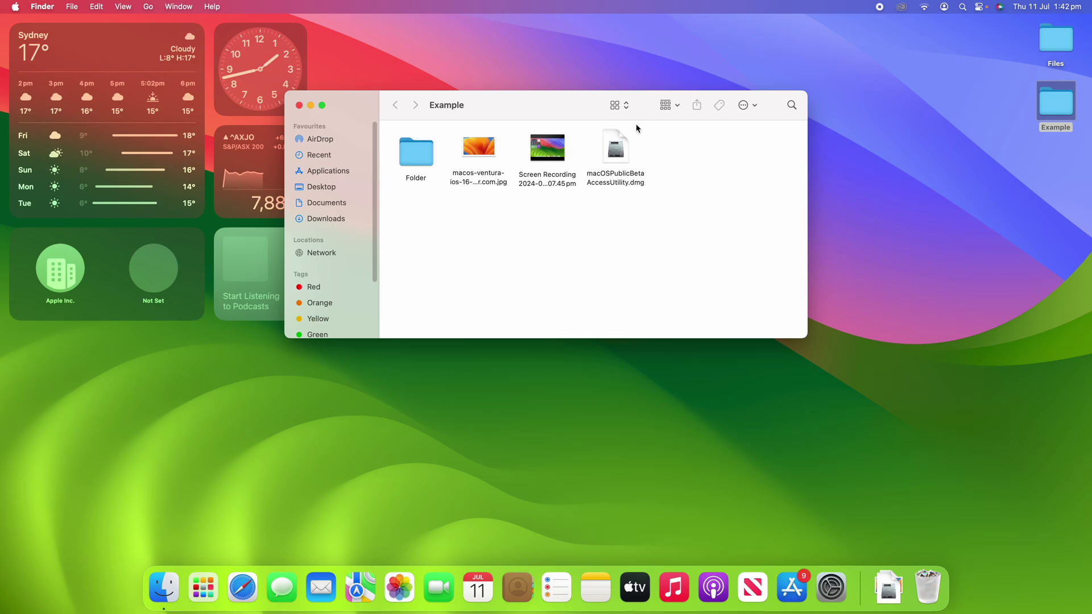
pyautogui.click(623, 107)
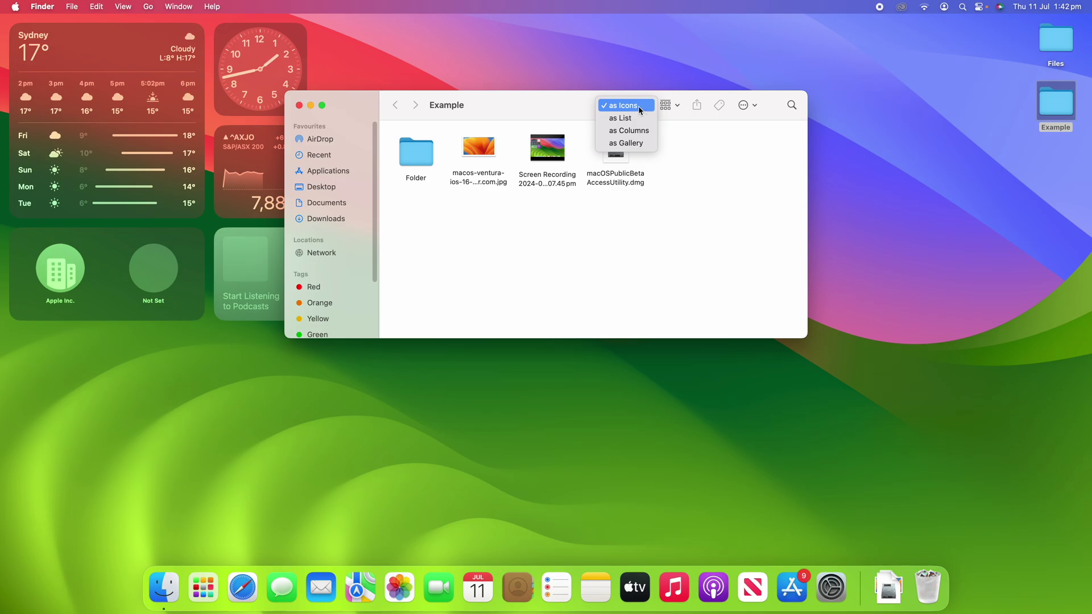
pyautogui.click(699, 135)
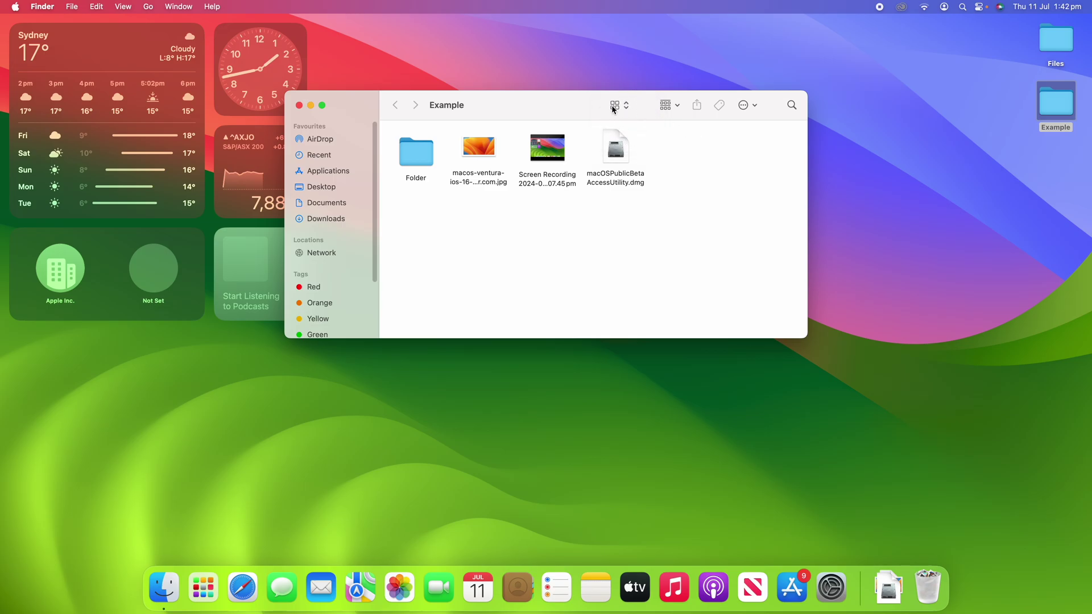
pyautogui.click(618, 108)
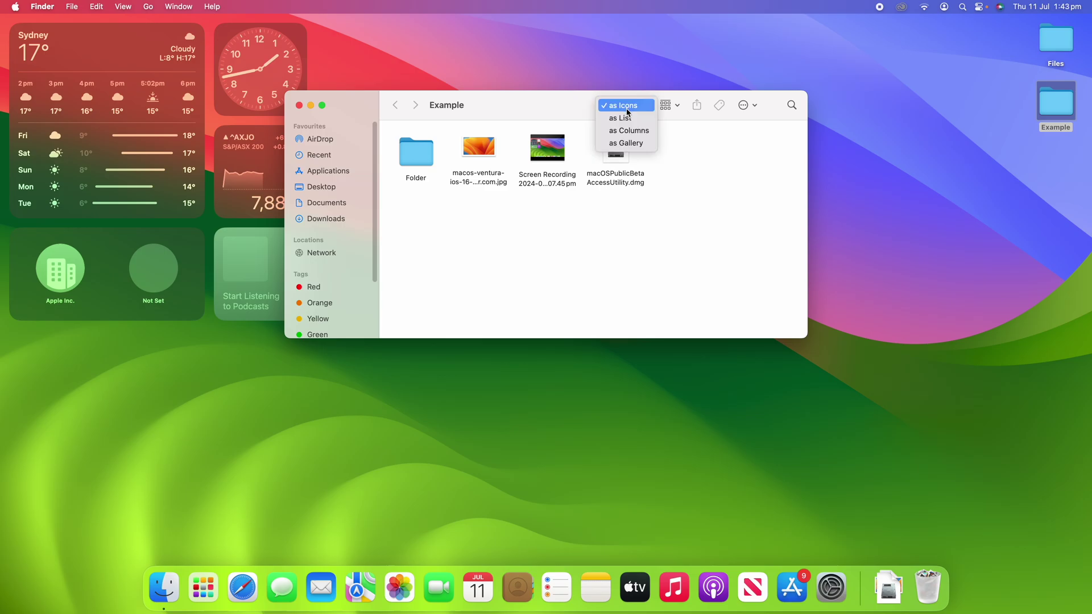
pyautogui.click(641, 119)
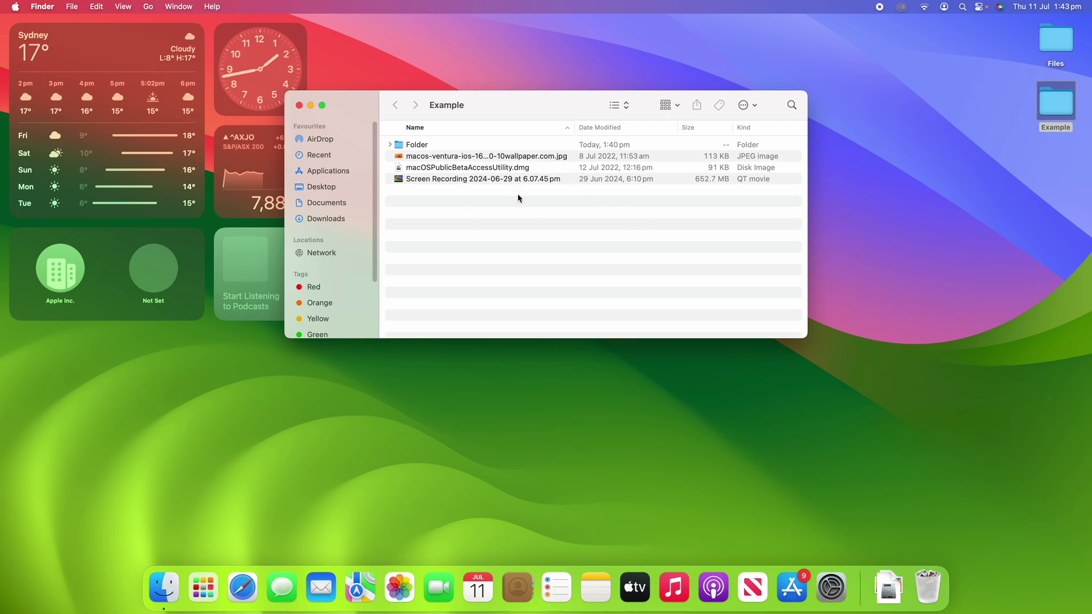
pyautogui.click(412, 129)
pyautogui.click(428, 131)
pyautogui.click(413, 132)
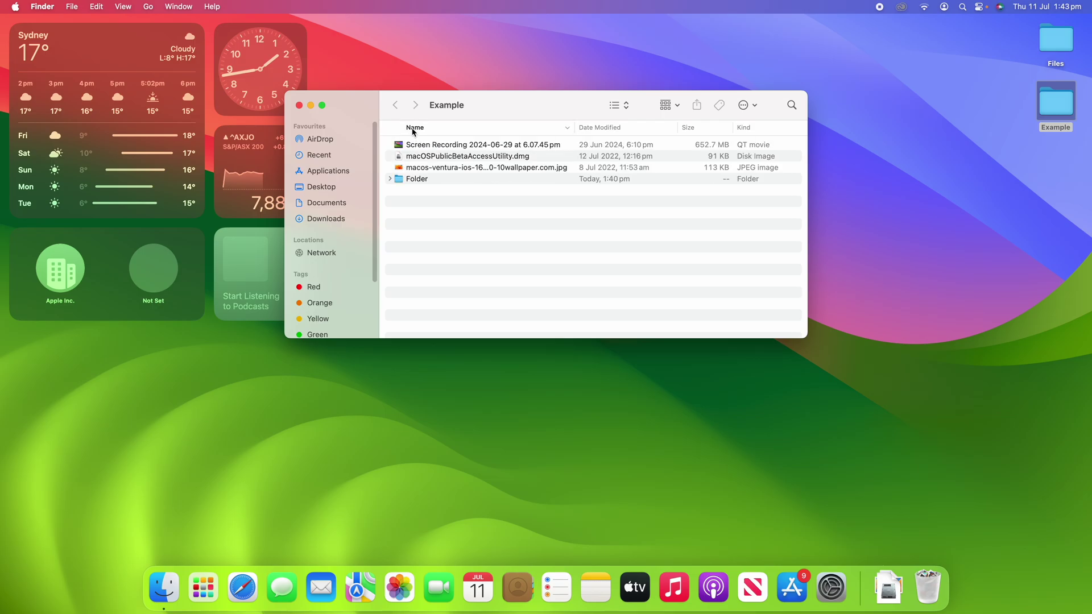
pyautogui.click(414, 132)
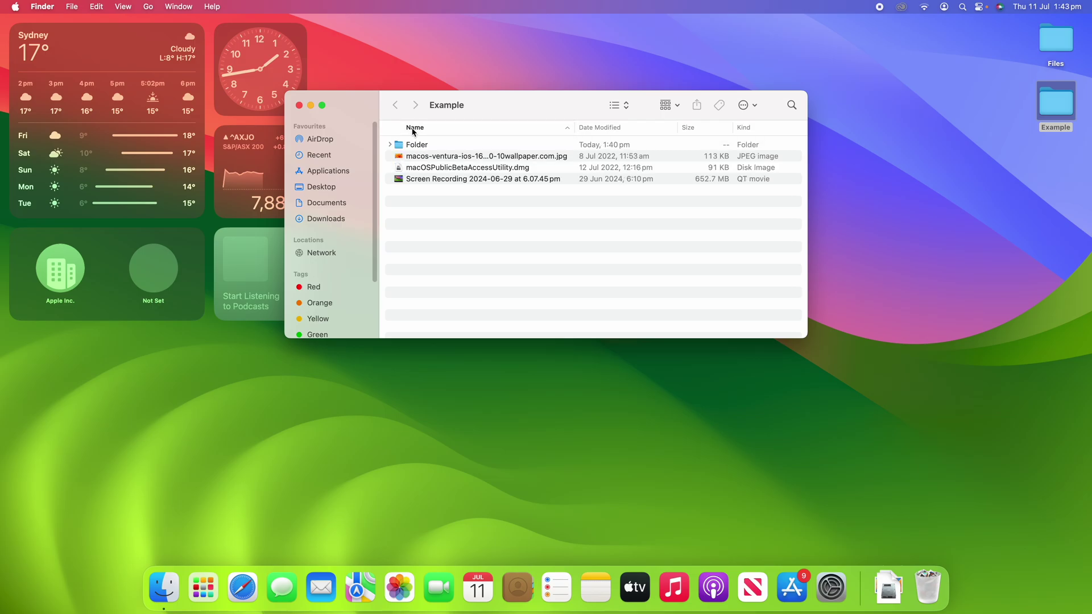
pyautogui.click(598, 129)
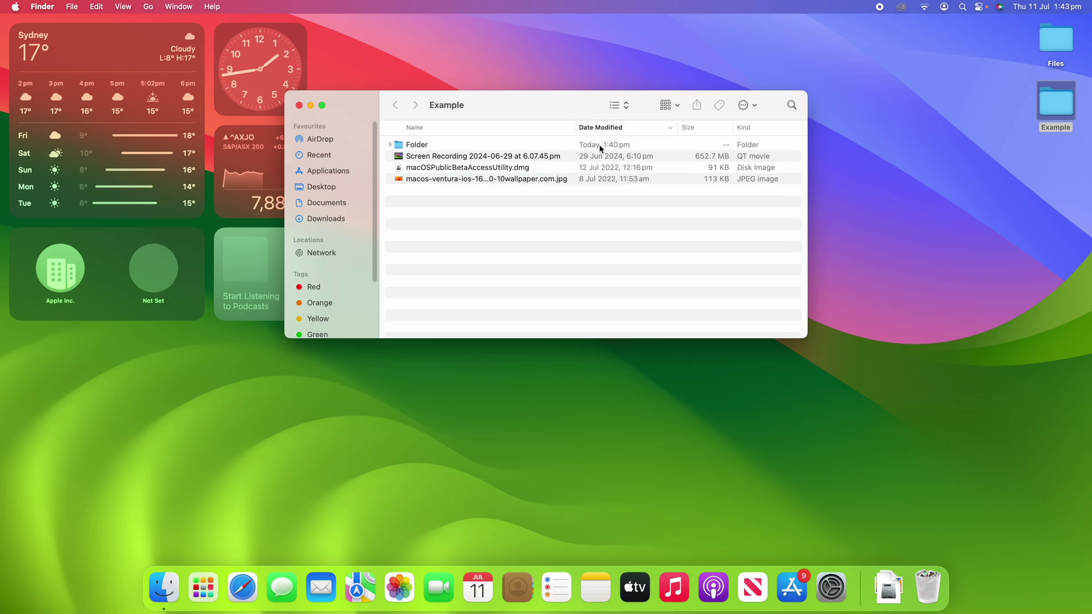
pyautogui.click(592, 130)
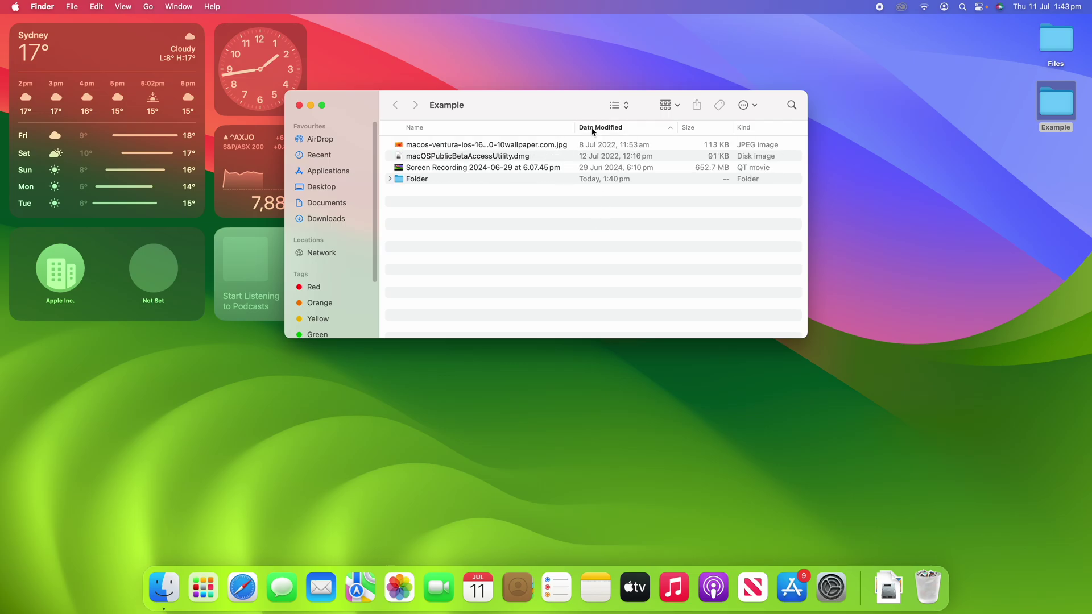
pyautogui.click(597, 131)
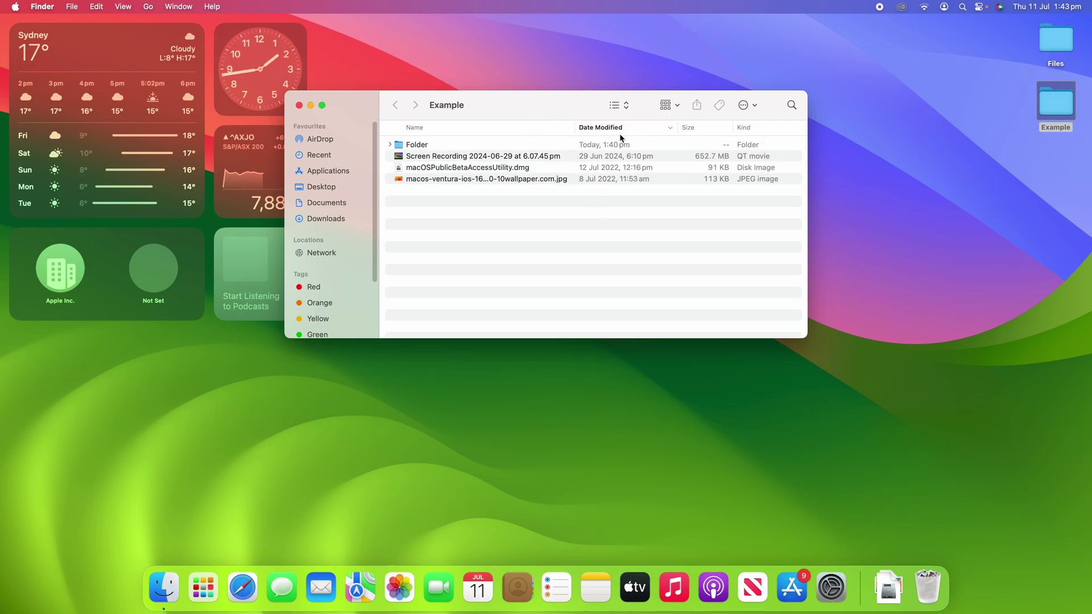
pyautogui.click(691, 130)
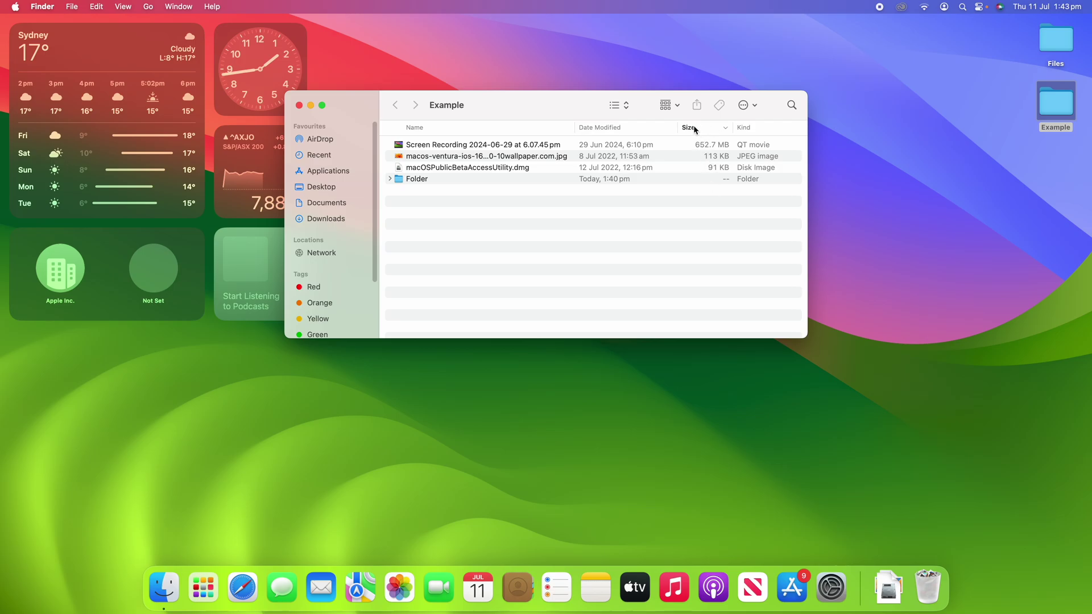
pyautogui.click(694, 129)
pyautogui.click(754, 131)
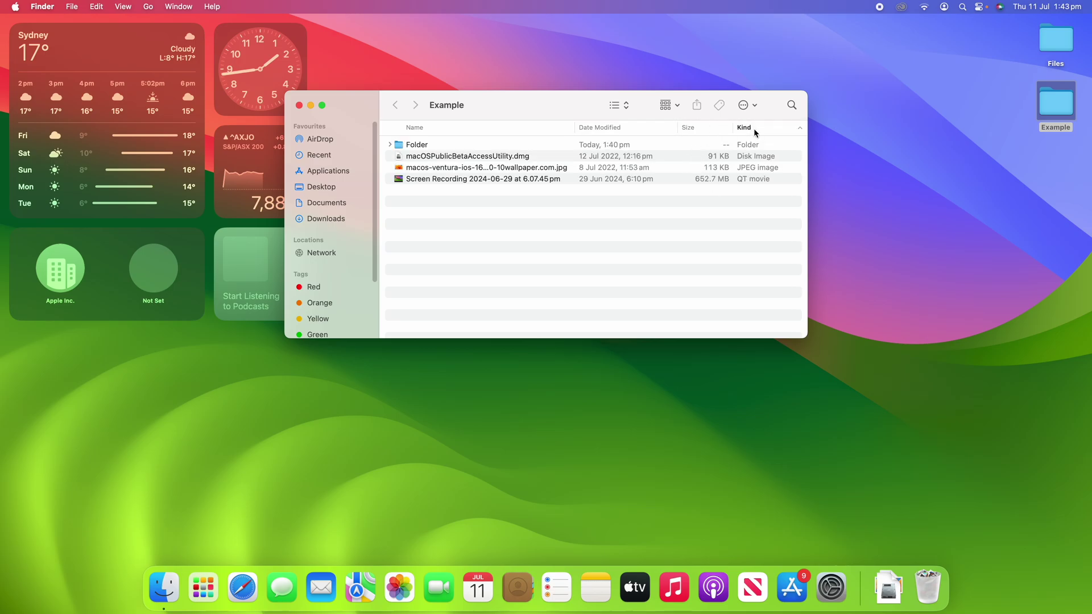
pyautogui.click(746, 127)
pyautogui.click(747, 129)
pyautogui.click(463, 131)
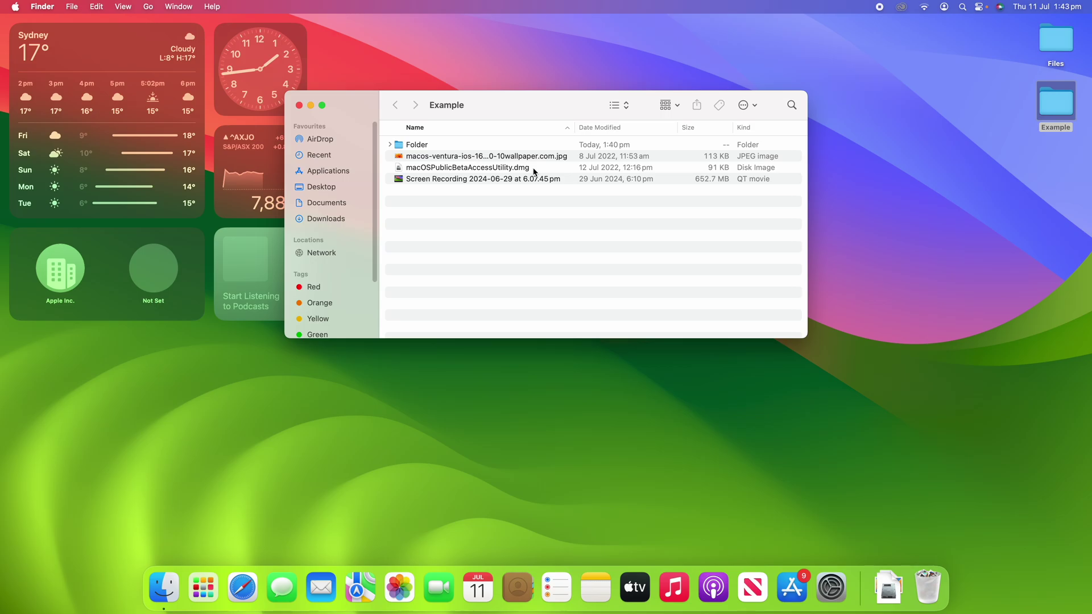
# - Add Date Created and Tags columns, then widen the window to show full file names
pyautogui.rightClick(483, 127)
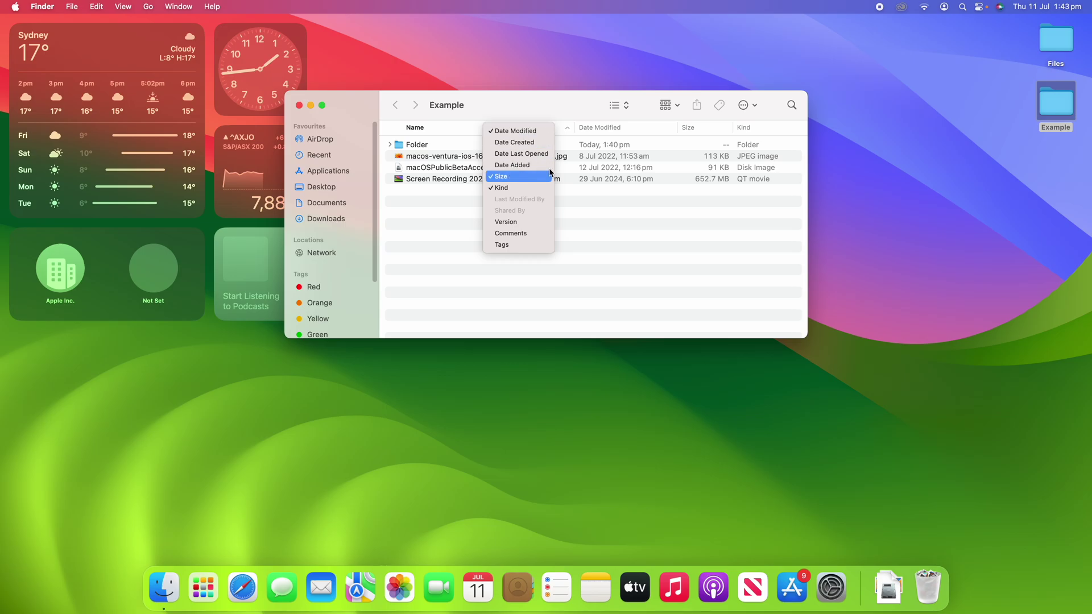
pyautogui.click(518, 143)
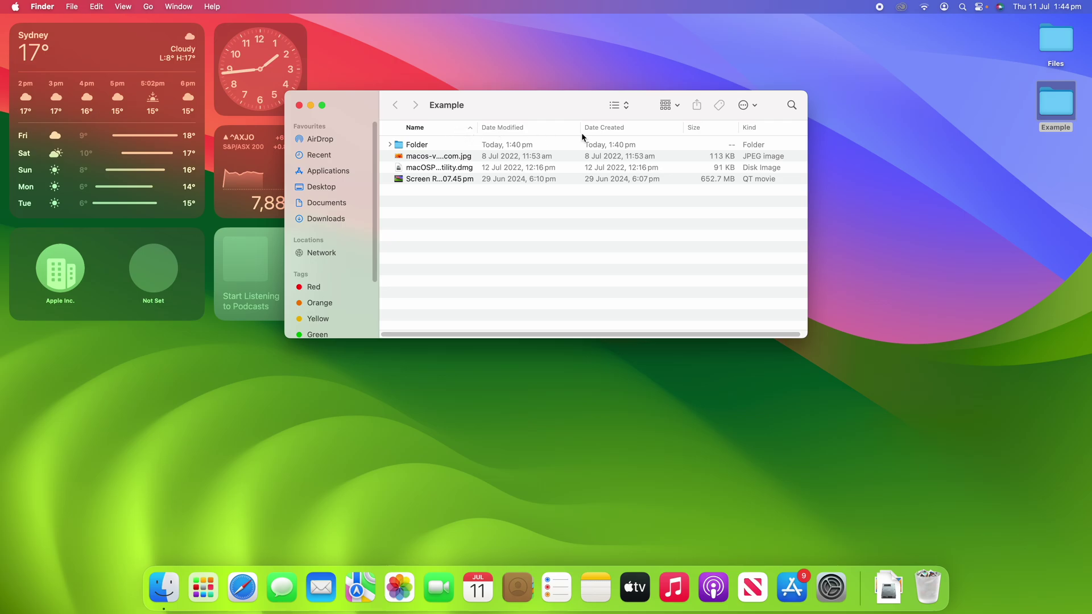
pyautogui.rightClick(609, 123)
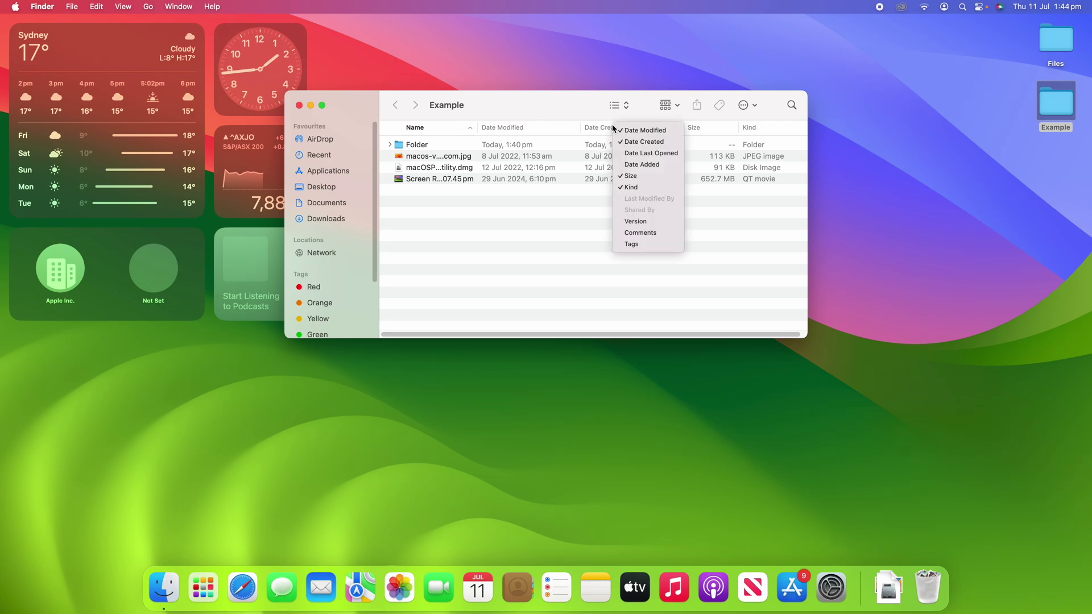
pyautogui.click(644, 248)
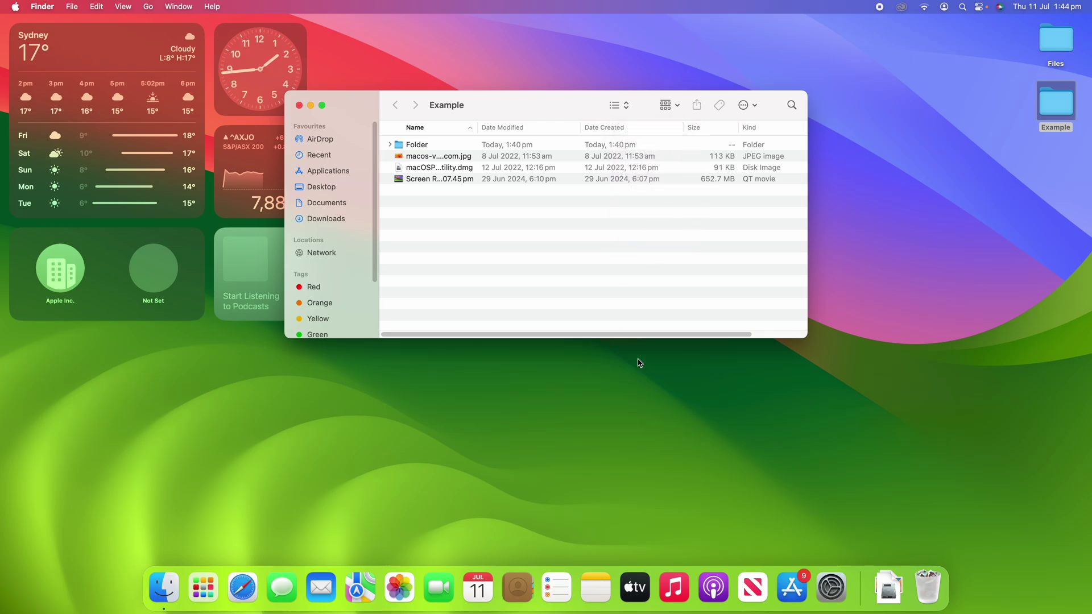
pyautogui.moveTo(652, 334); pyautogui.dragTo(571, 324)
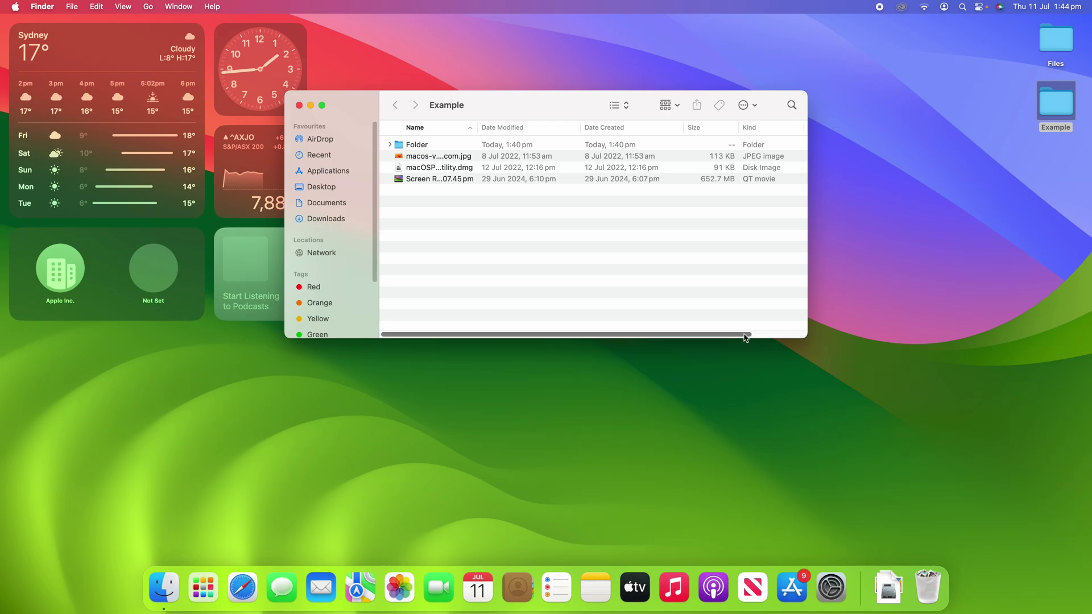
pyautogui.moveTo(745, 335); pyautogui.dragTo(916, 378)
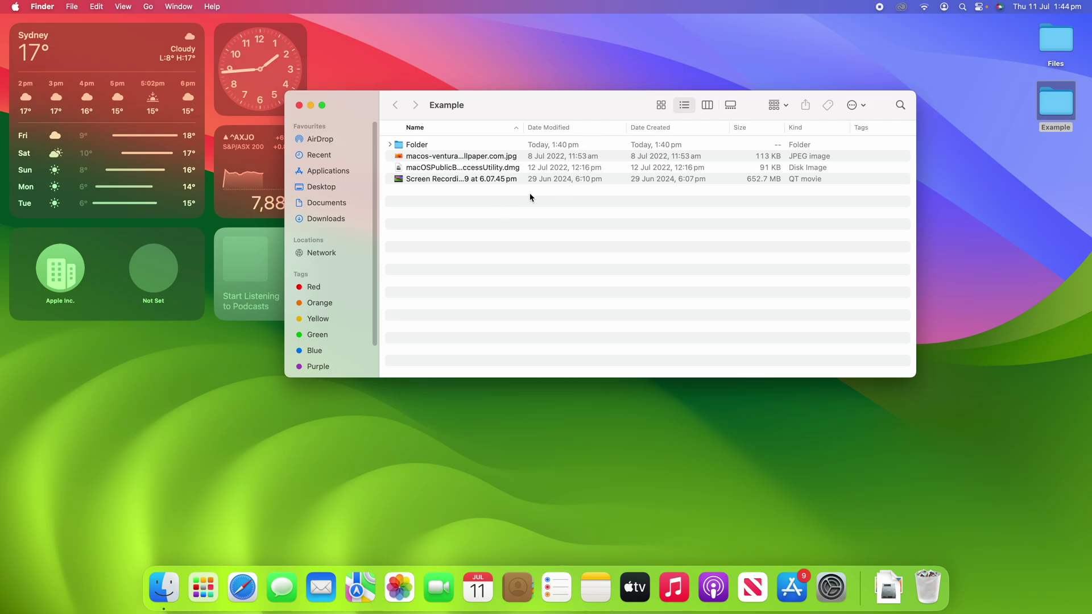
# - Apply the Green tag to the Screen Recording file from its right-click menu
pyautogui.click(485, 178)
pyautogui.rightClick(488, 181)
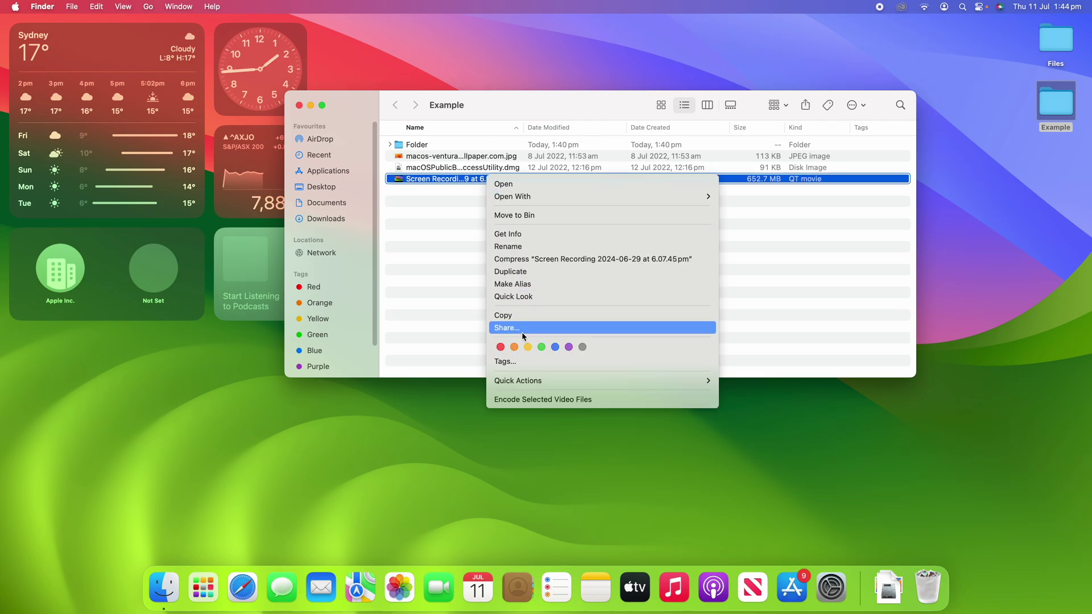
pyautogui.click(542, 348)
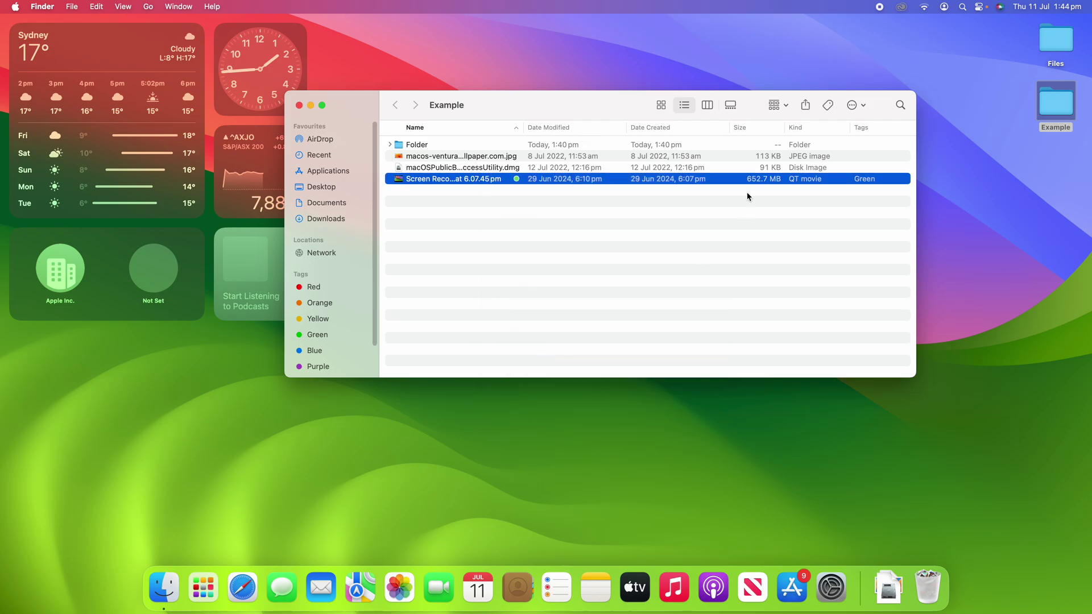
pyautogui.click(746, 195)
pyautogui.click(876, 179)
# - Deselect the file, sort the list by Tags, then return it to Name order
pyautogui.click(858, 202)
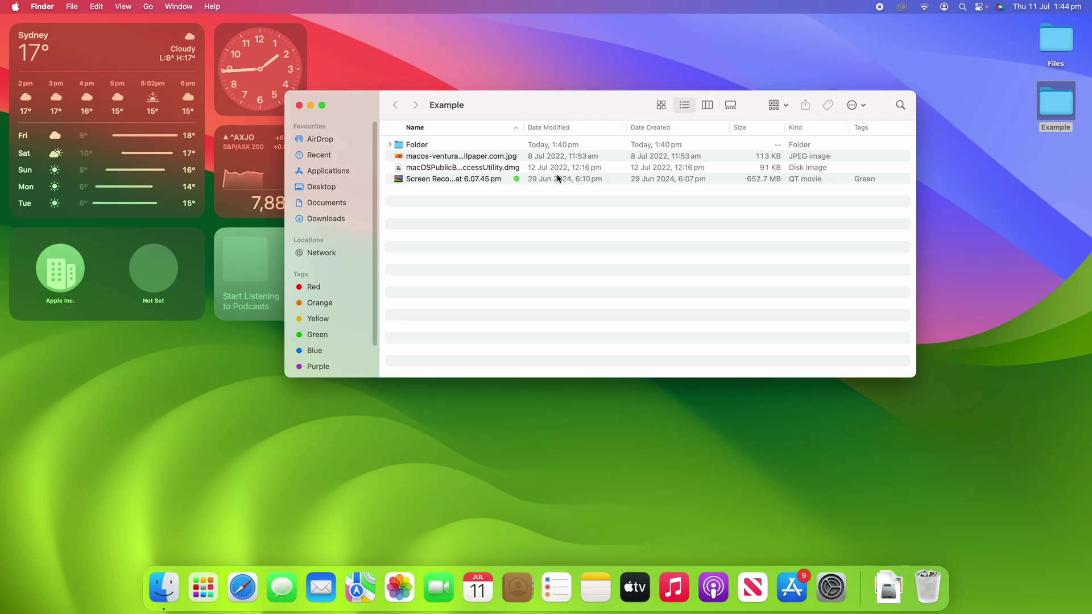
pyautogui.click(867, 130)
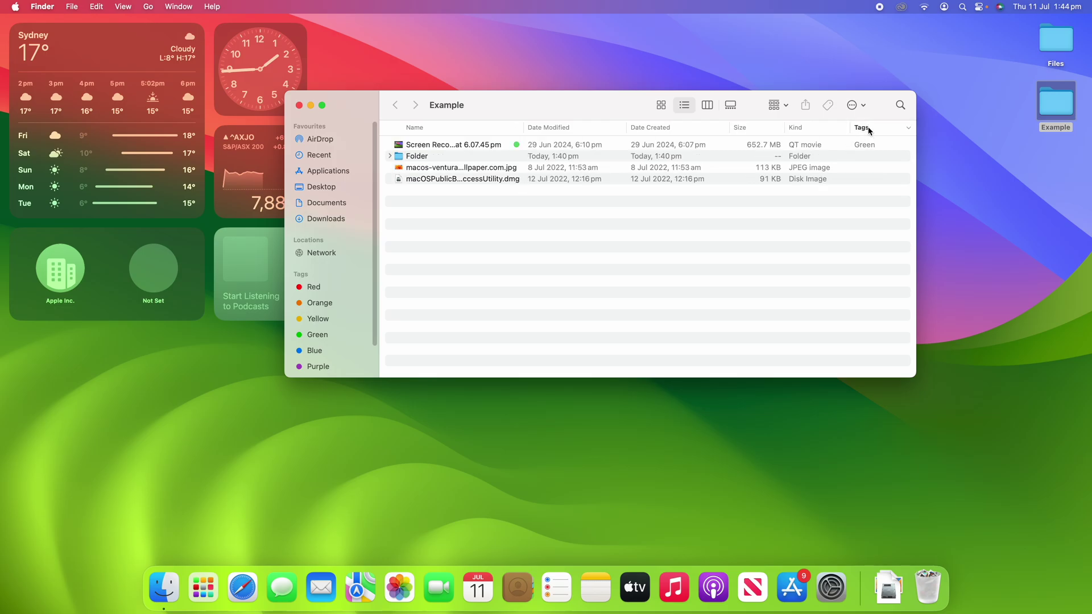
pyautogui.click(468, 129)
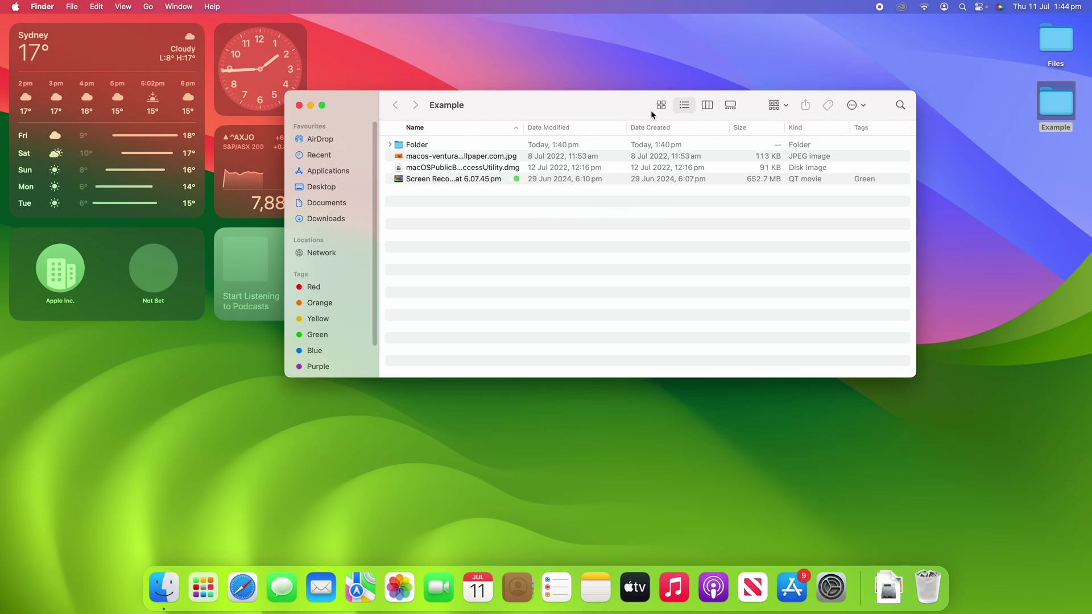
# - Briefly add a Date Last Opened column, then remove it and the Tags column
pyautogui.rightClick(547, 131)
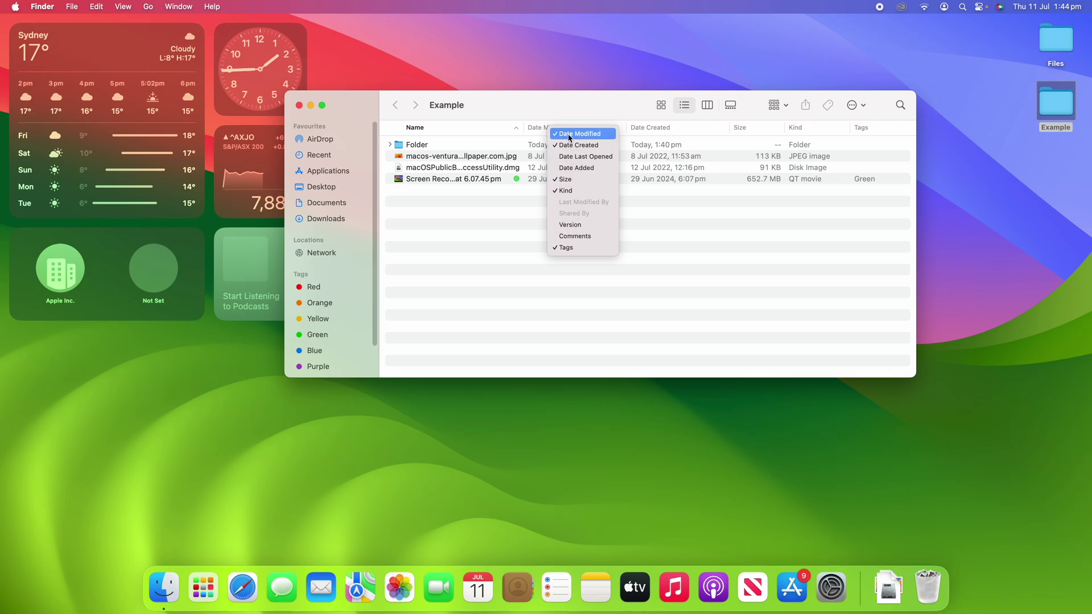
pyautogui.click(571, 157)
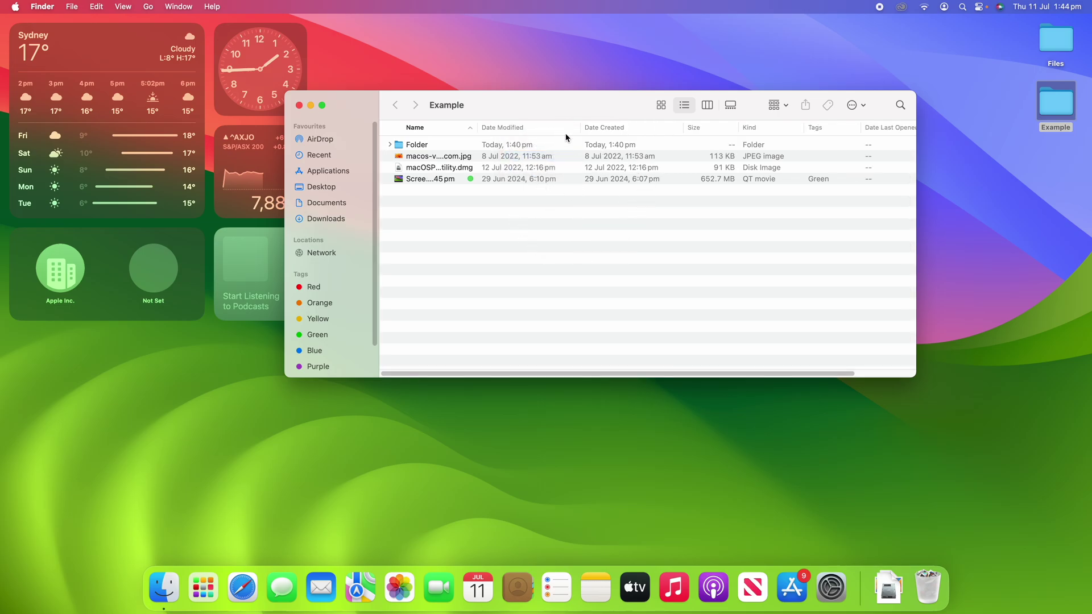
pyautogui.moveTo(731, 373)
pyautogui.mouseDown()
pyautogui.moveTo(841, 358)
pyautogui.moveTo(728, 361)
pyautogui.mouseUp()
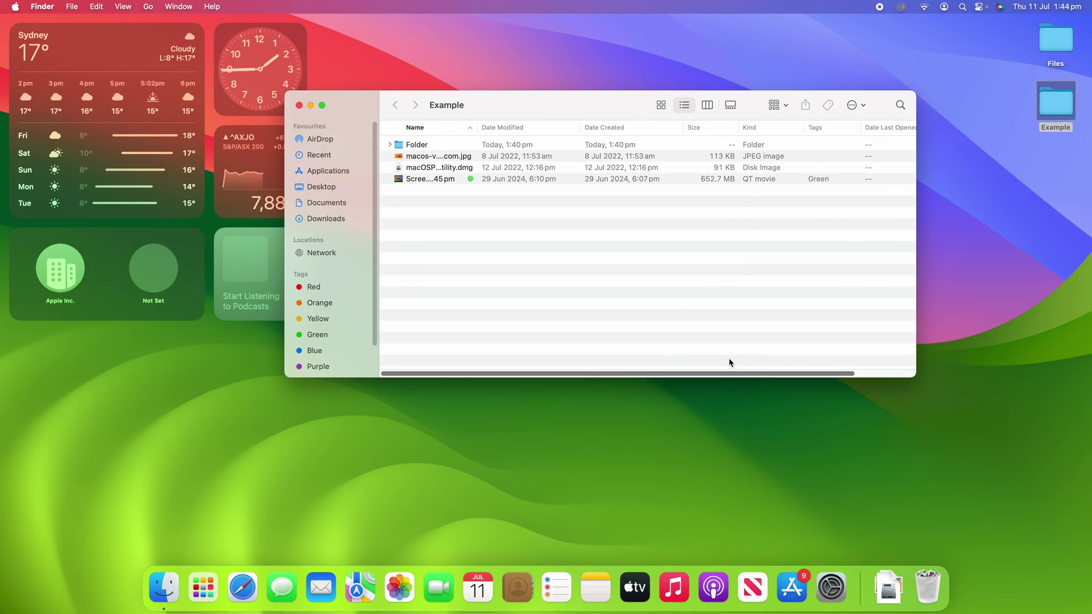
pyautogui.rightClick(539, 126)
pyautogui.click(565, 157)
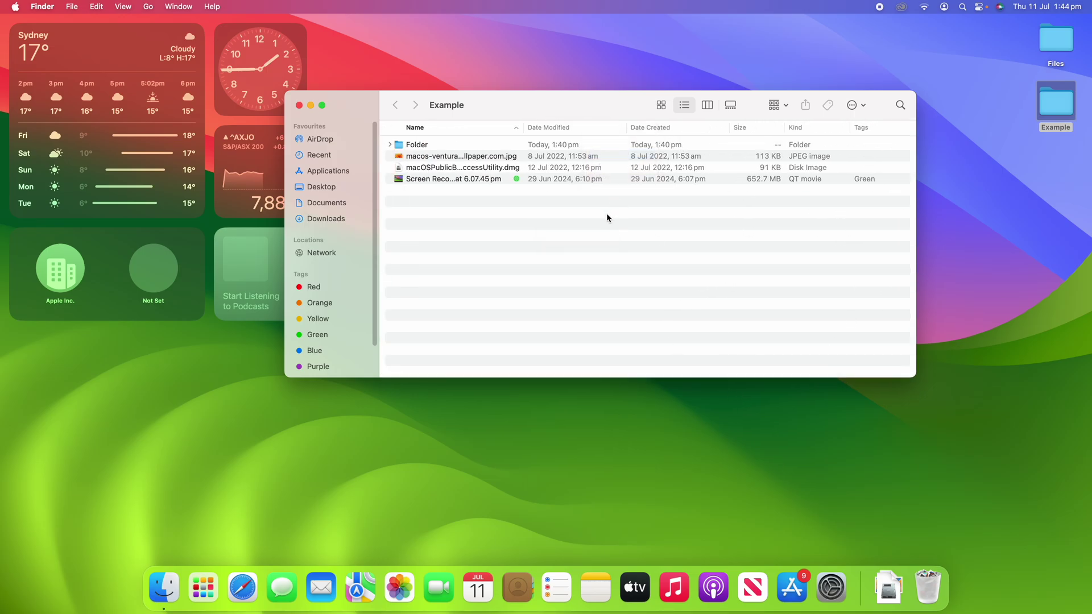
pyautogui.rightClick(569, 128)
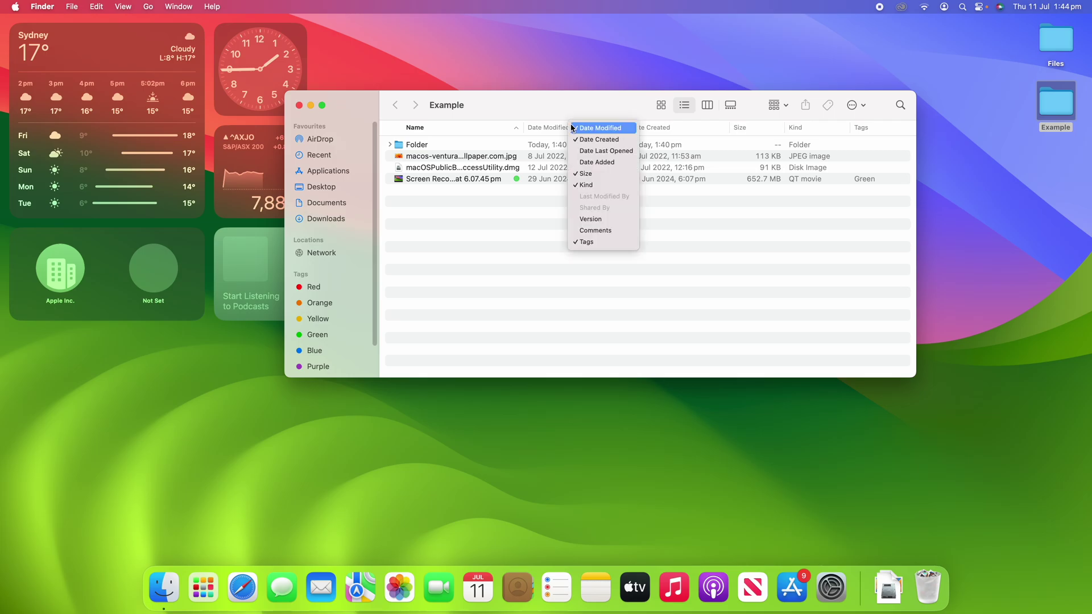
pyautogui.click(619, 242)
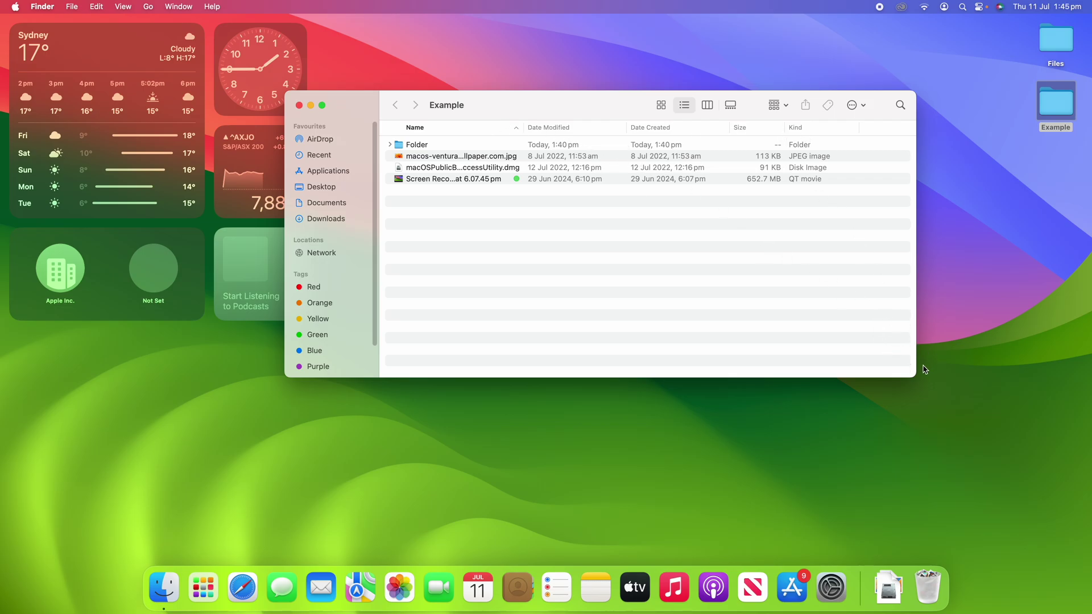
# - Drag the window's bottom-right corner inward so it is smaller but still shows all five columns
pyautogui.moveTo(915, 376); pyautogui.dragTo(863, 336)
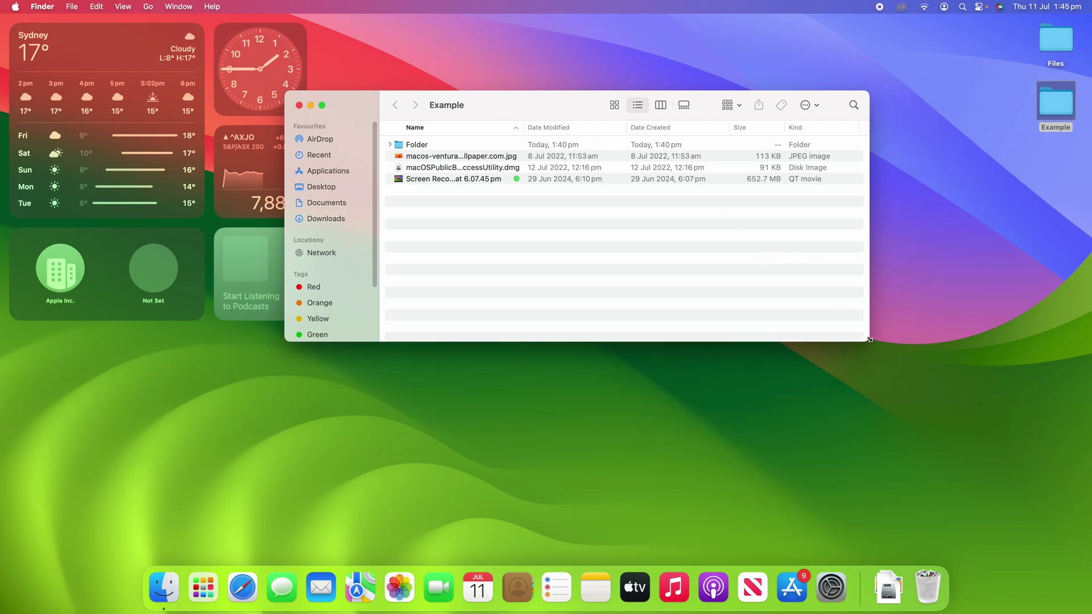
pyautogui.click(661, 106)
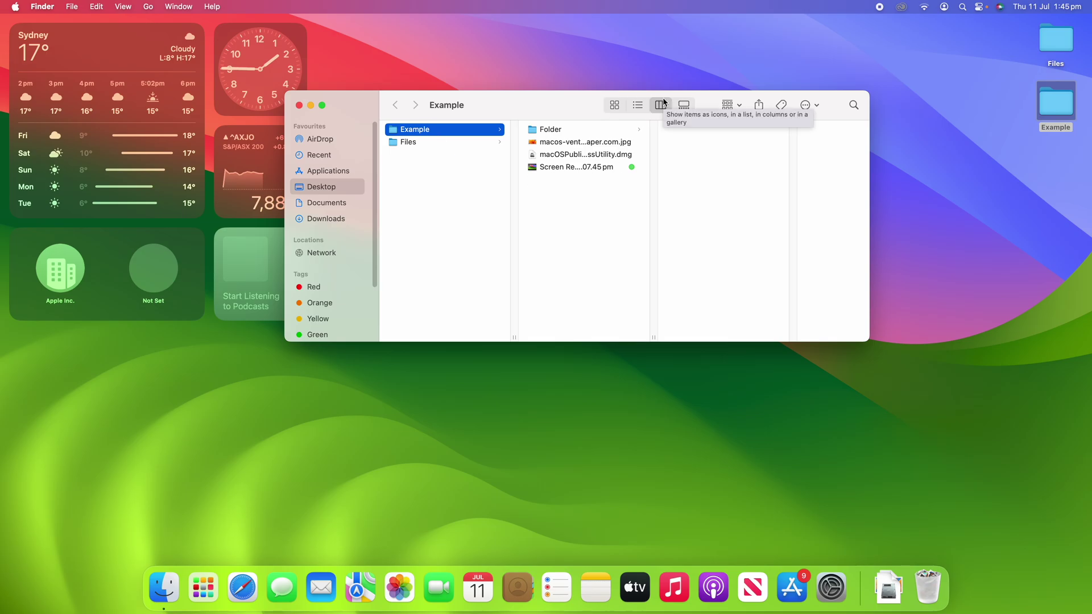
pyautogui.click(578, 132)
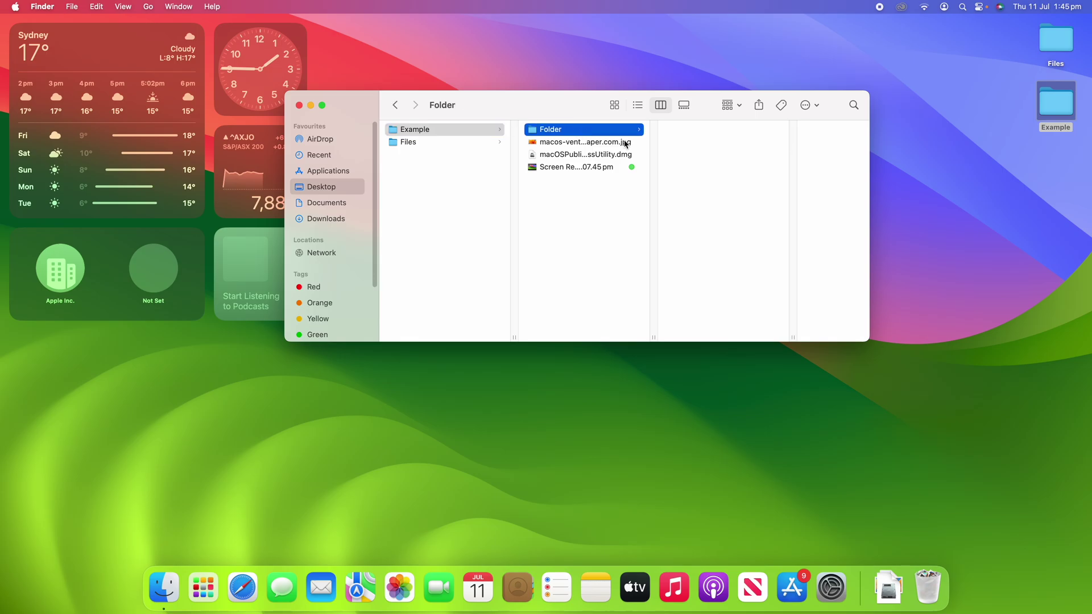
pyautogui.click(499, 131)
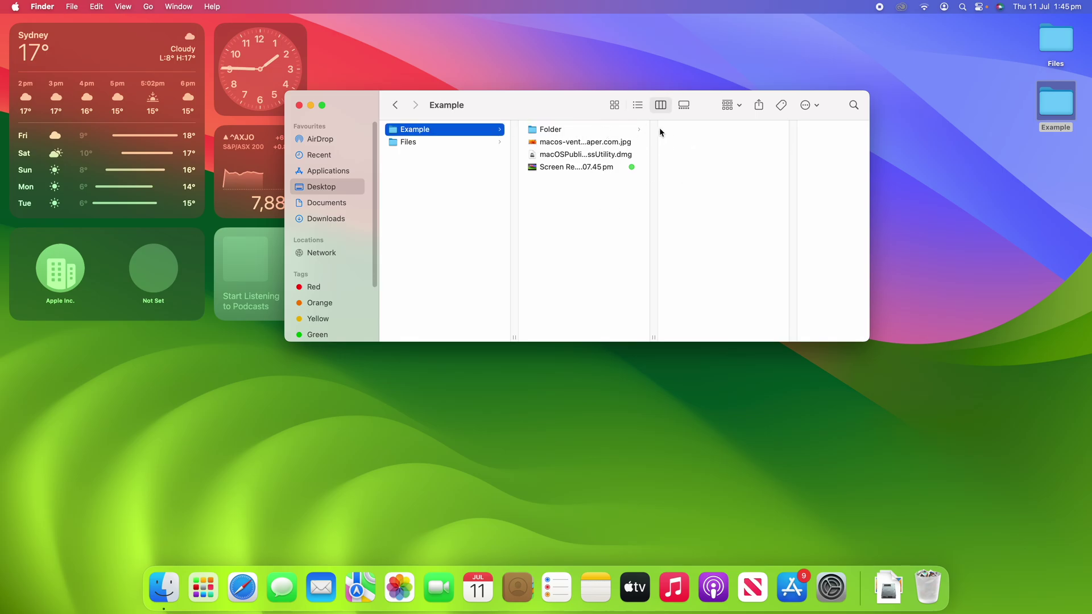
pyautogui.click(597, 156)
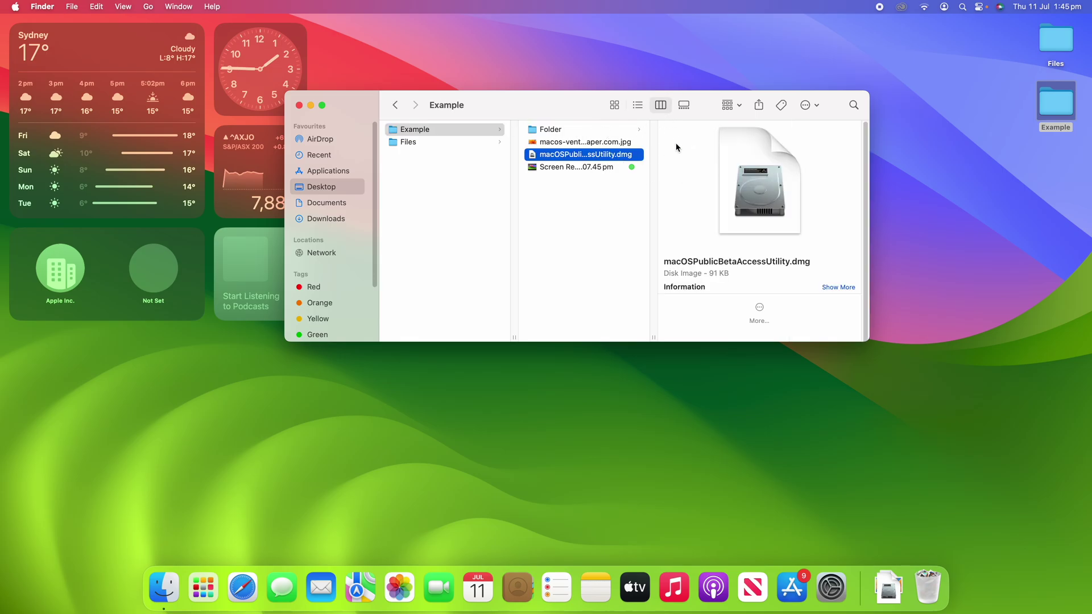
pyautogui.click(685, 105)
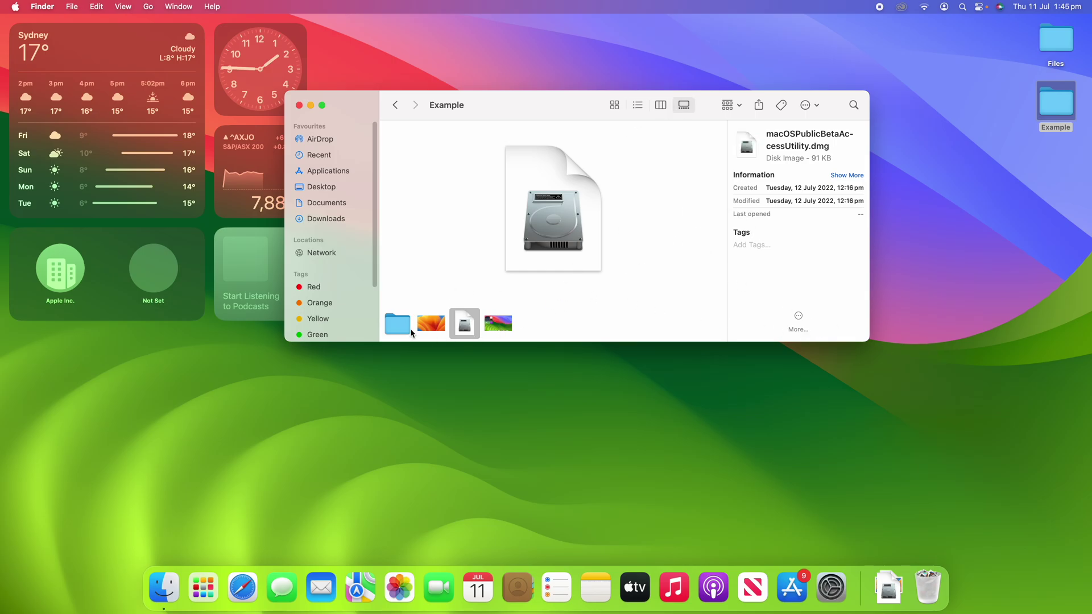
pyautogui.click(637, 105)
pyautogui.click(659, 254)
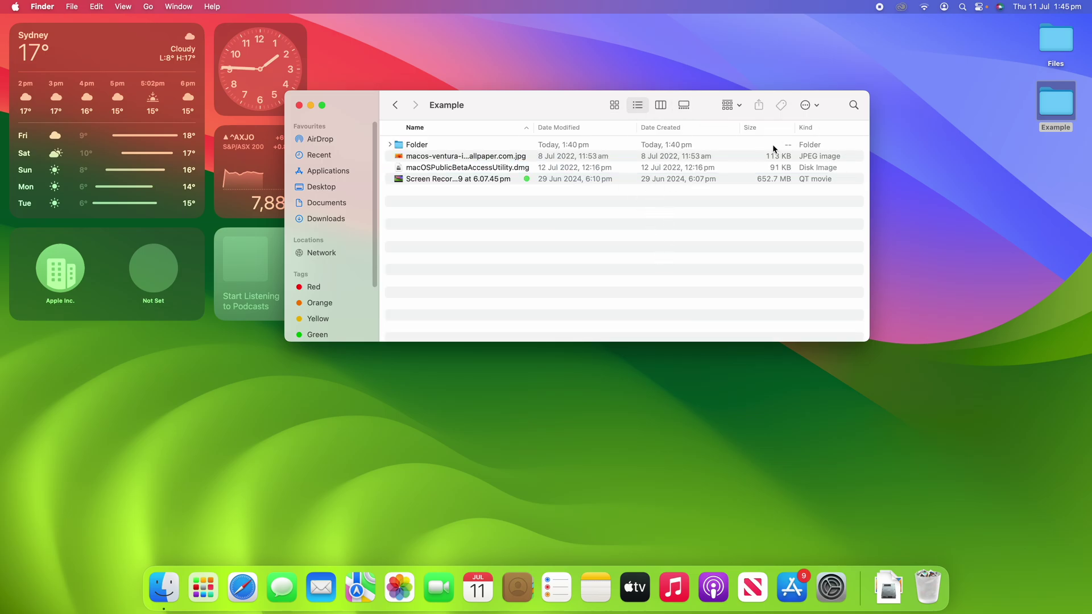
pyautogui.click(614, 105)
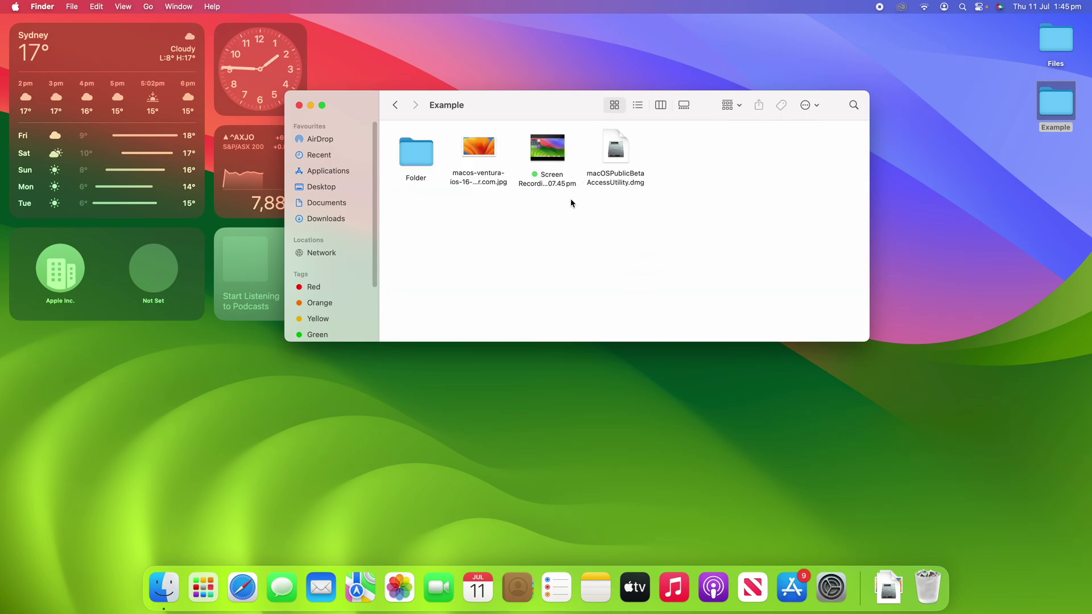
pyautogui.click(638, 105)
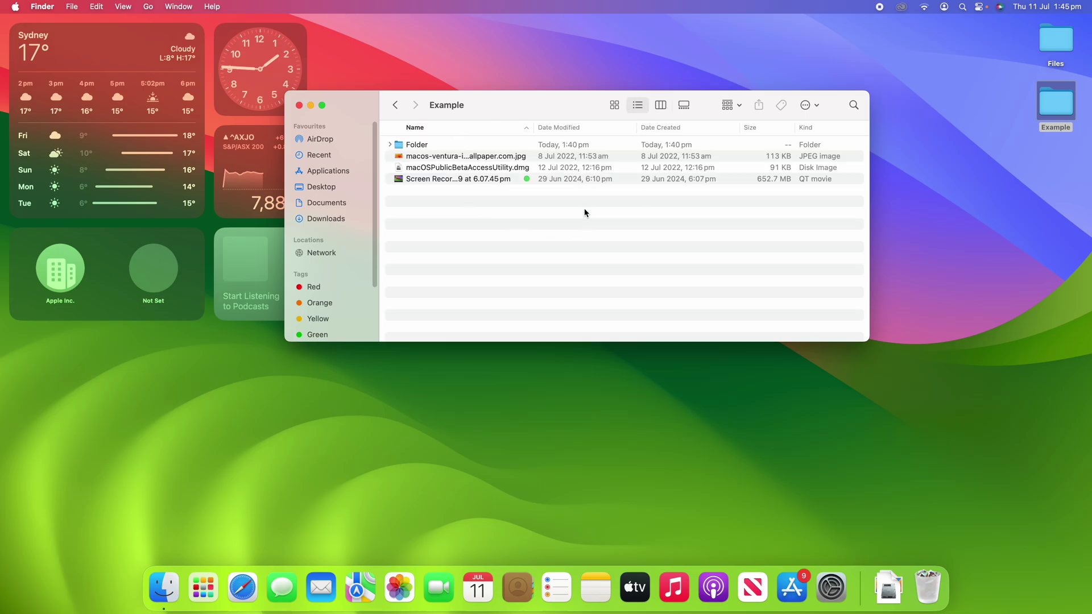
pyautogui.click(731, 105)
pyautogui.click(736, 106)
pyautogui.click(737, 104)
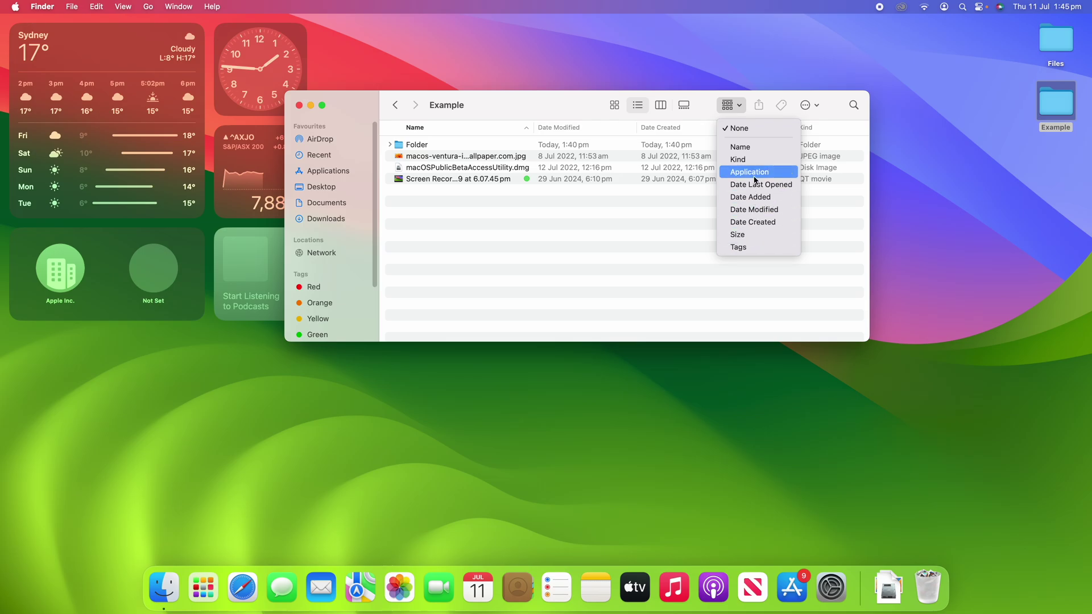
pyautogui.click(740, 147)
pyautogui.click(730, 104)
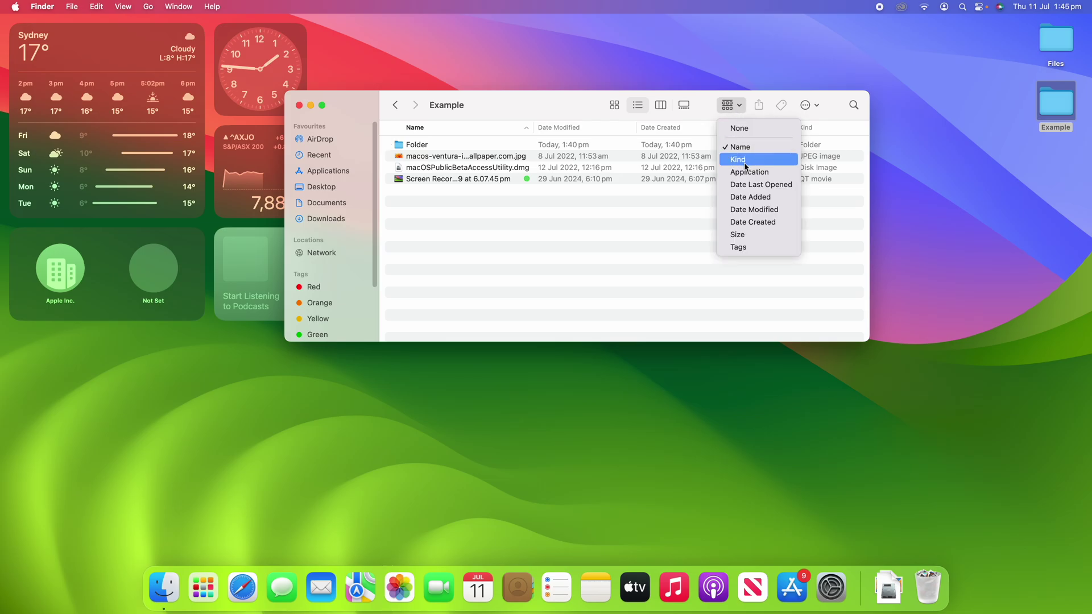
pyautogui.click(748, 173)
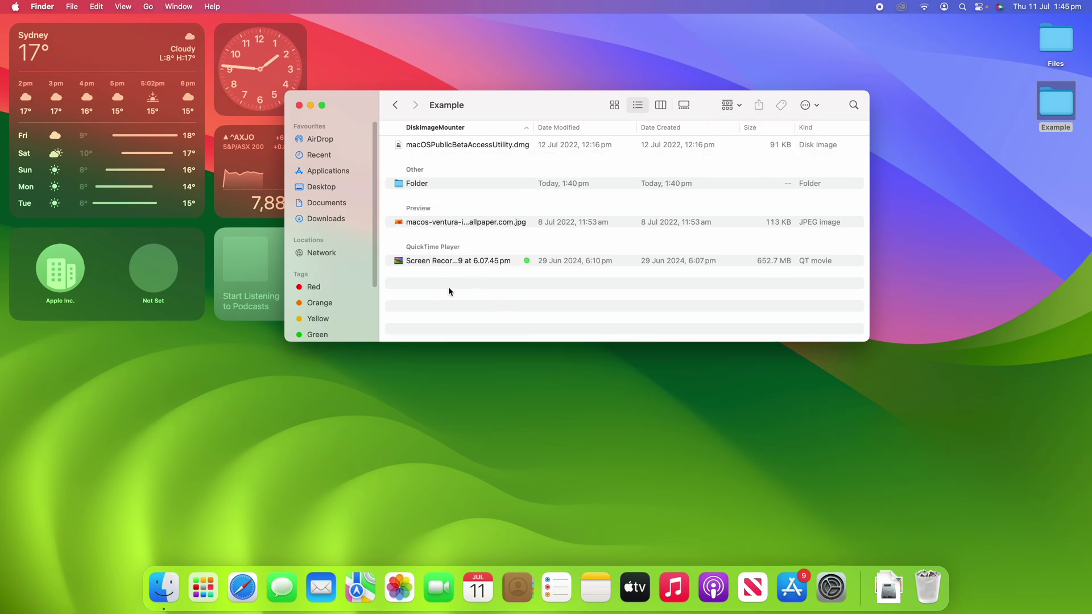
pyautogui.moveTo(475, 298); pyautogui.dragTo(495, 287)
pyautogui.click(731, 106)
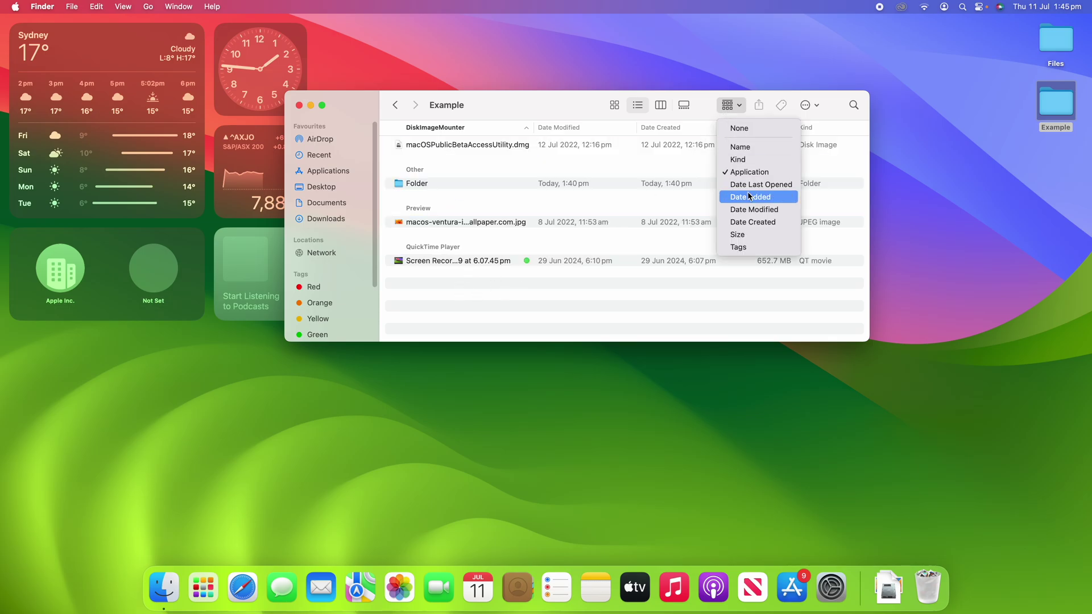
pyautogui.click(746, 234)
pyautogui.click(733, 105)
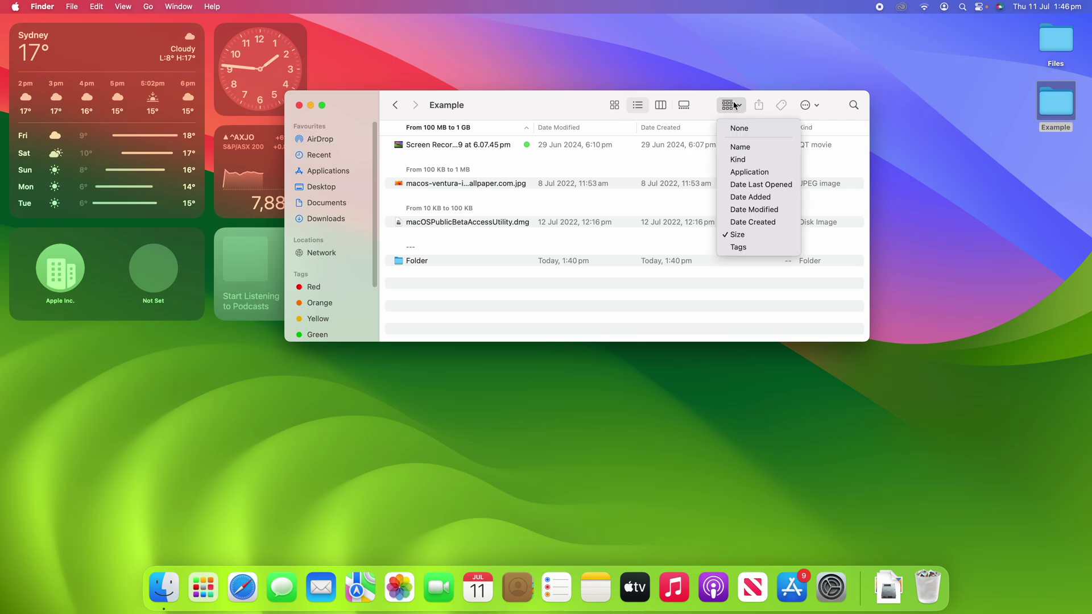
pyautogui.click(732, 105)
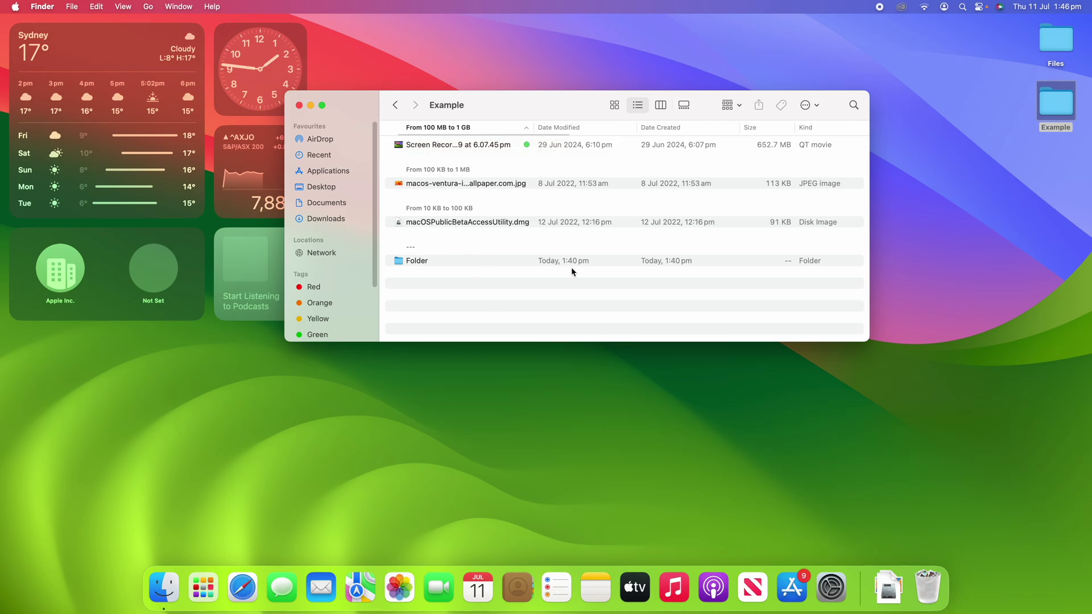
pyautogui.click(732, 106)
pyautogui.click(744, 149)
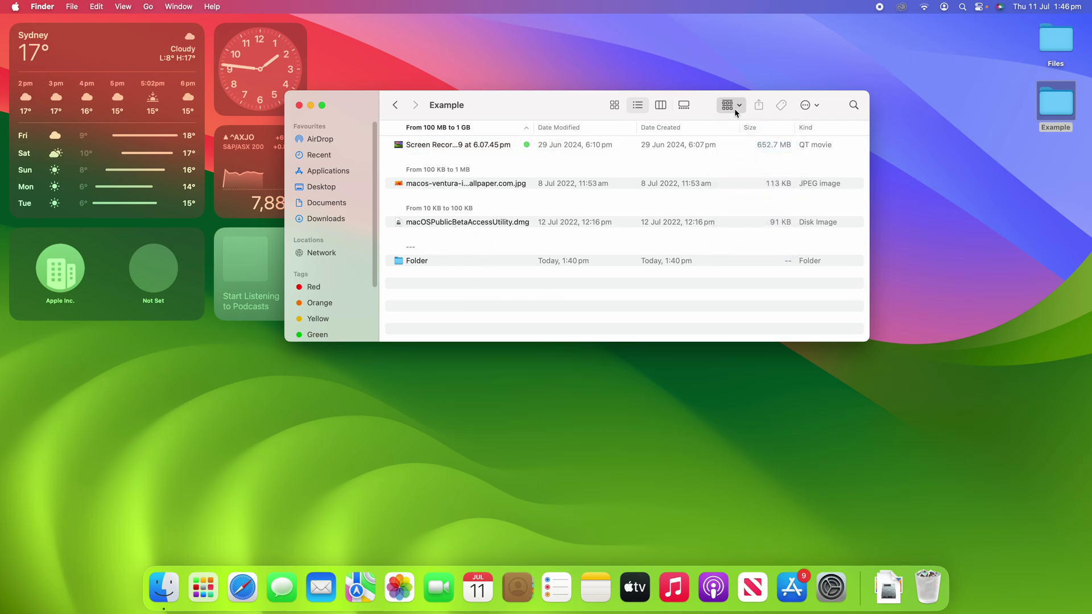
pyautogui.click(732, 106)
pyautogui.click(739, 128)
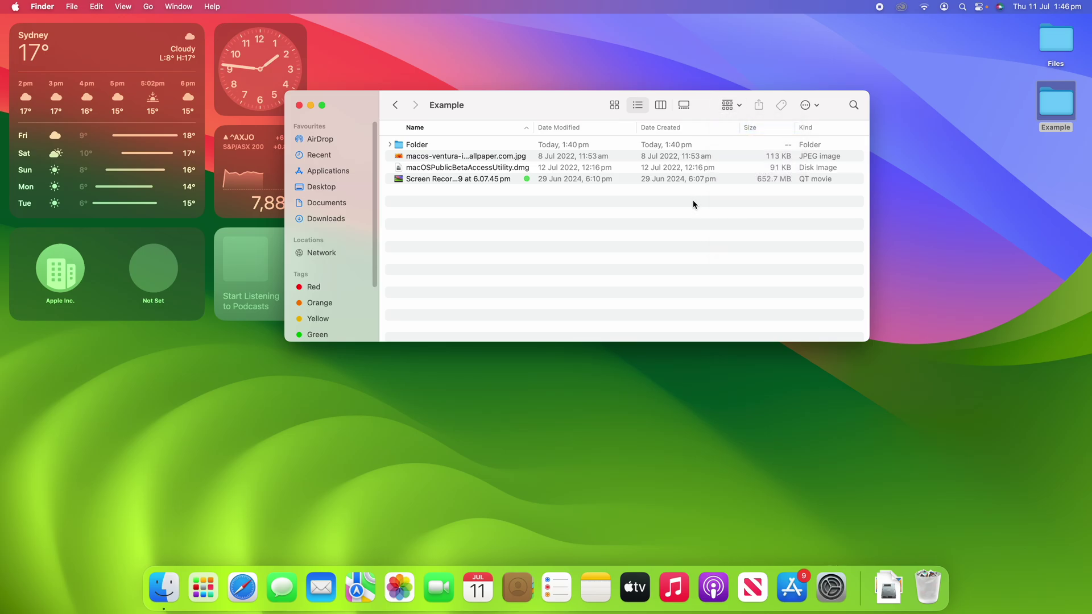
pyautogui.click(470, 179)
pyautogui.click(757, 107)
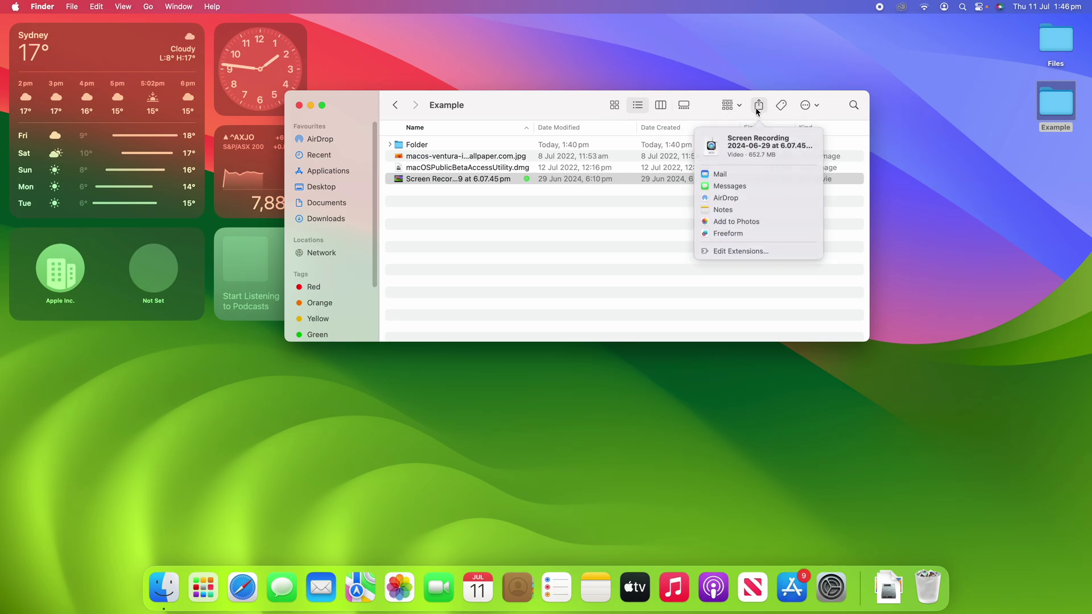
pyautogui.click(614, 226)
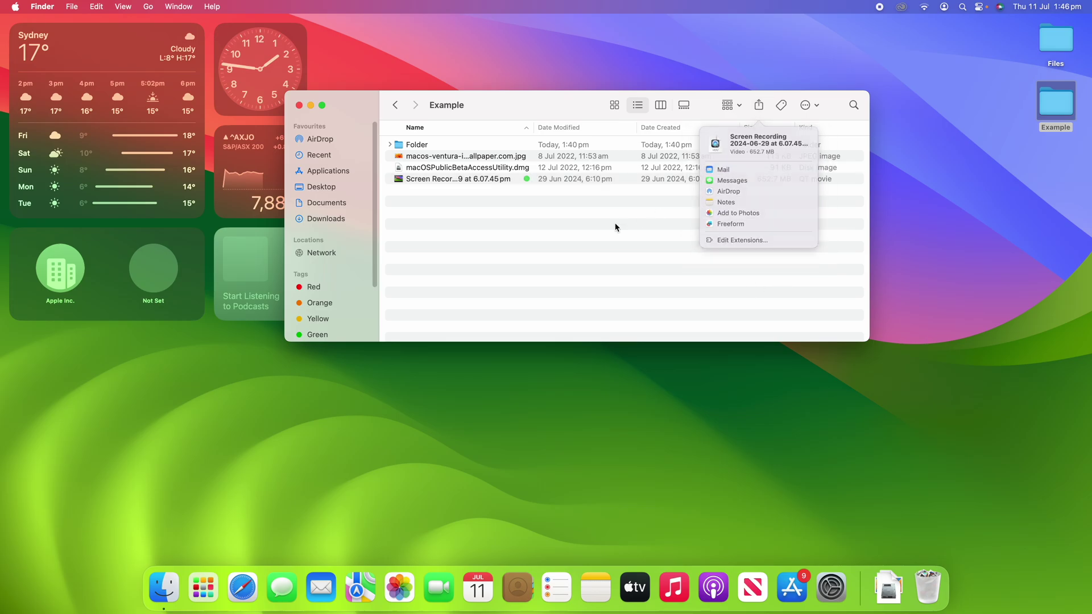
pyautogui.click(671, 179)
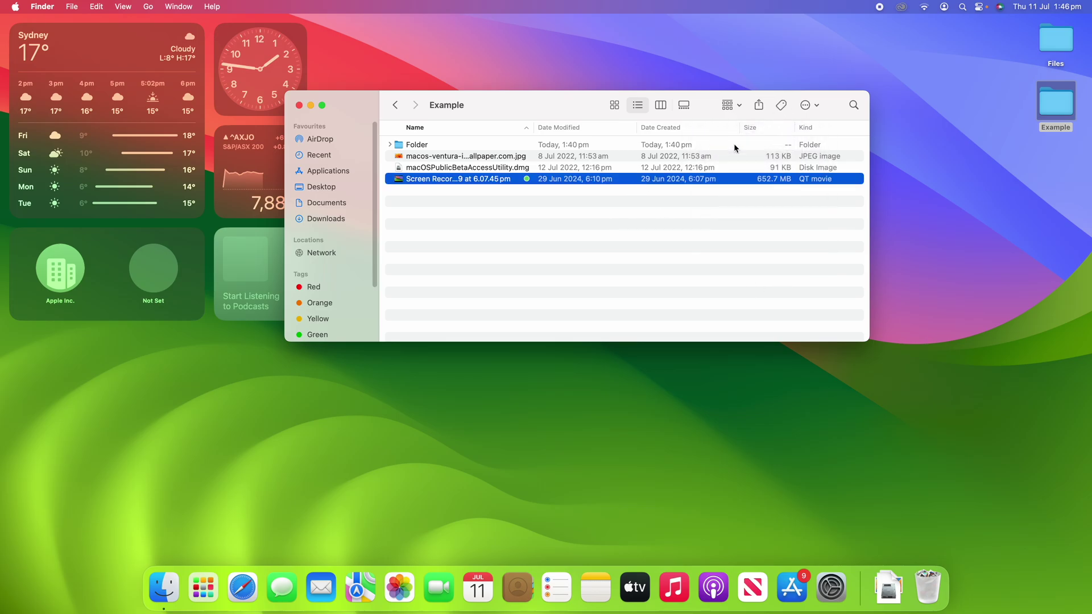
pyautogui.click(782, 106)
pyautogui.click(629, 192)
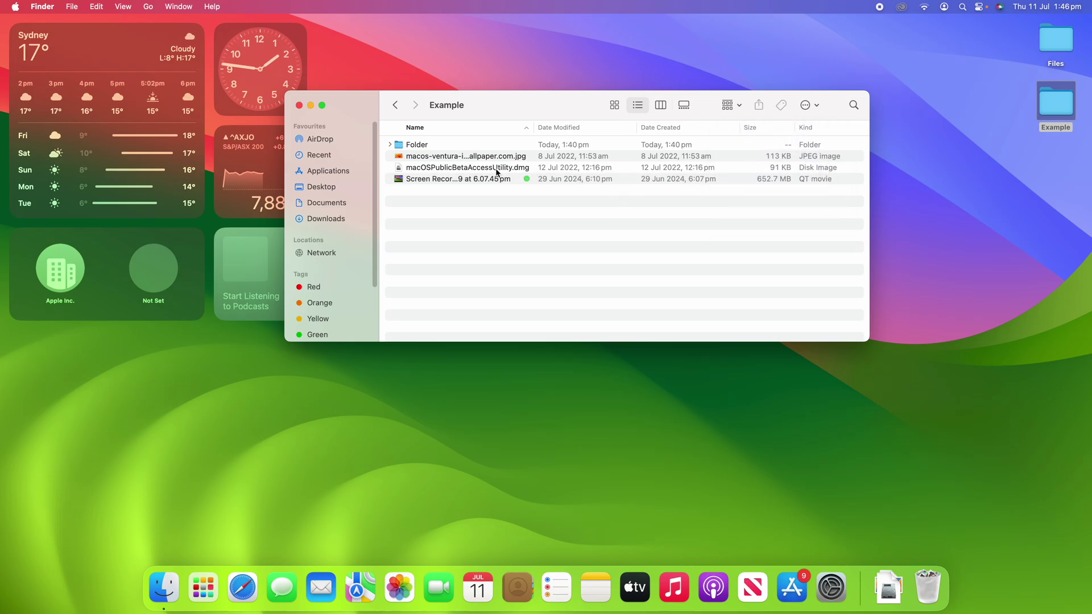
pyautogui.click(498, 168)
pyautogui.click(554, 159)
pyautogui.click(579, 147)
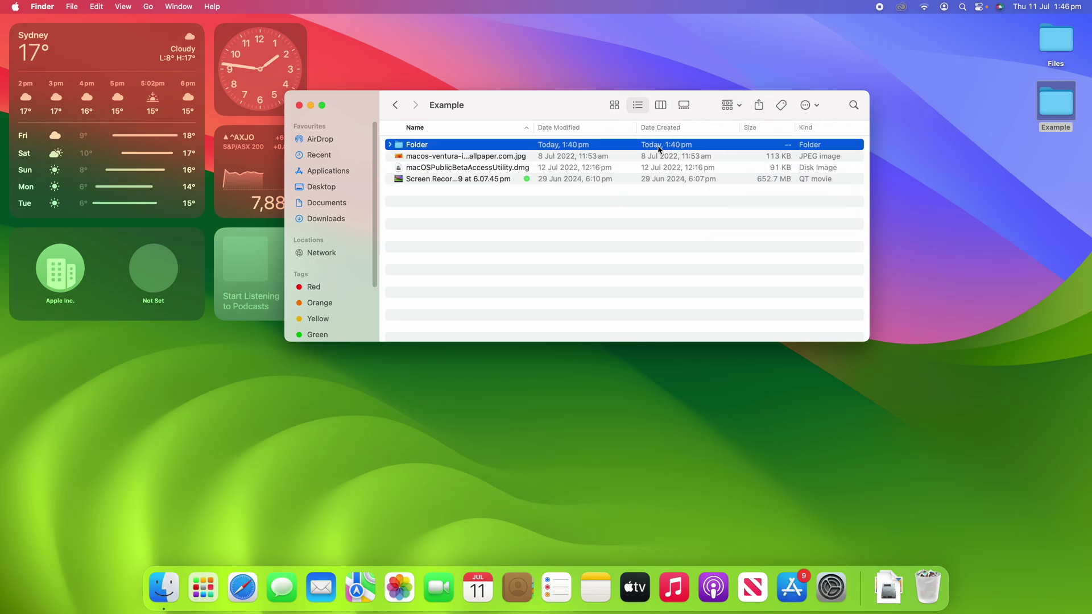
# - Select the macos-ventura wallpaper JPEG and give it the Blue tag via the toolbar Tag button
pyautogui.press('Down')
pyautogui.click(776, 107)
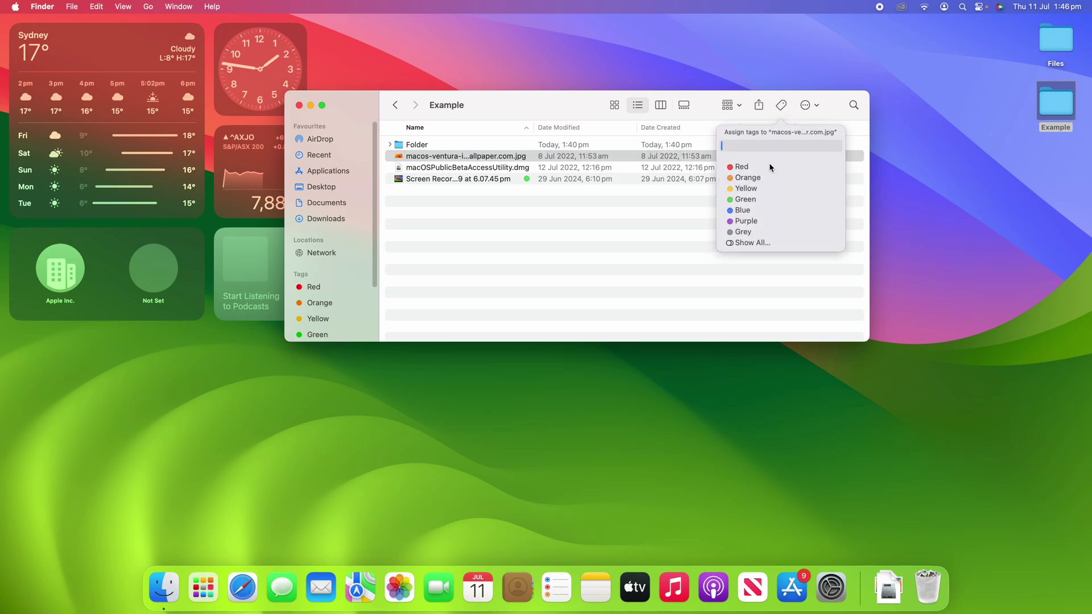
pyautogui.press('Return')
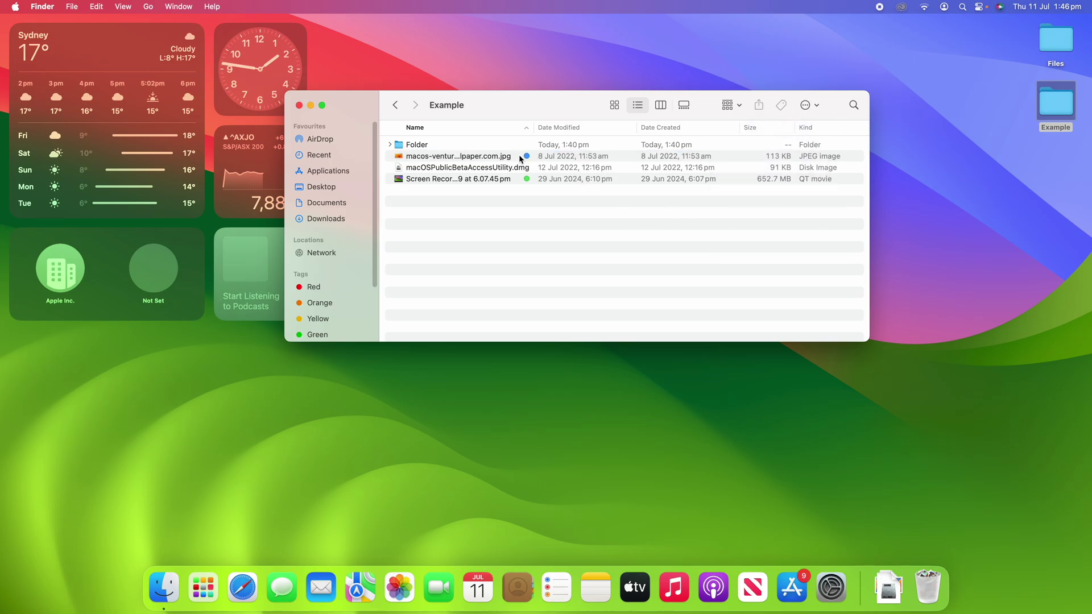
pyautogui.click(809, 106)
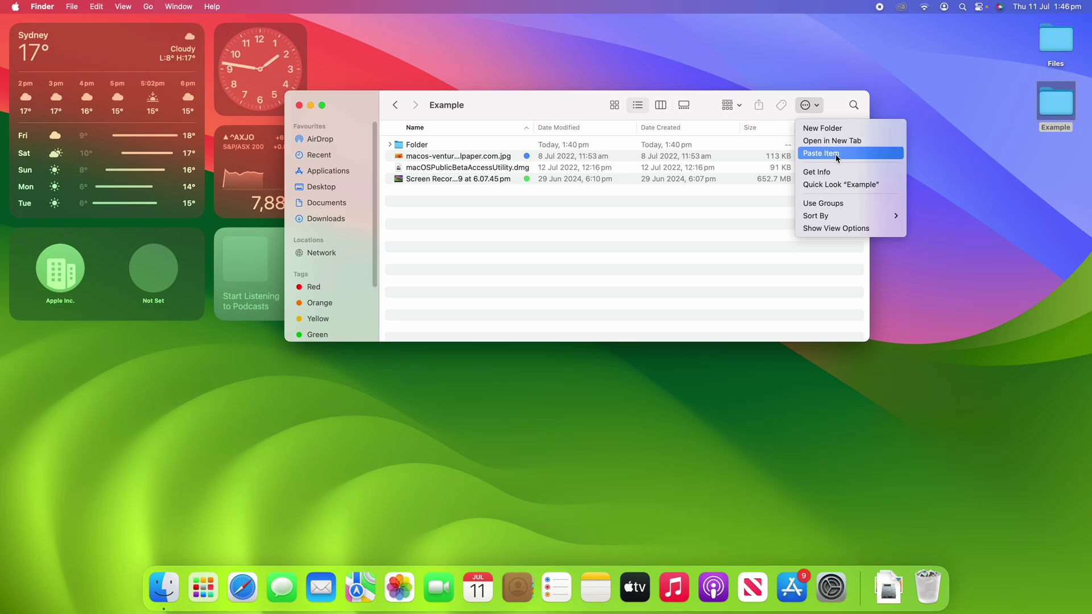
# - Close the Action menu, leaving the Blue- and Green-tagged files listed in name order
pyautogui.click(761, 239)
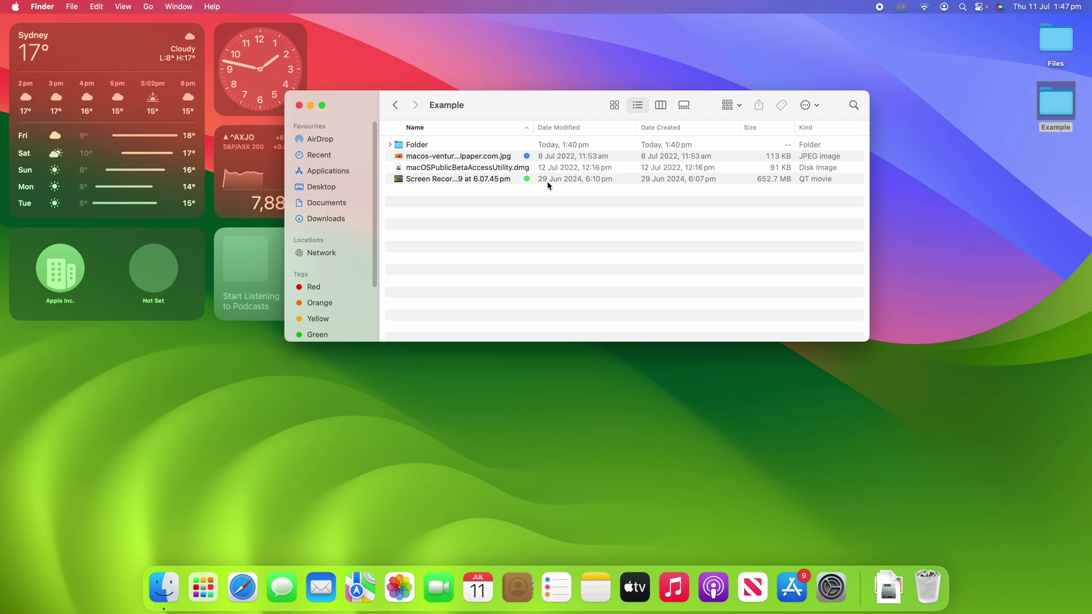
# - Glance at the column choices without changing them, then close the Example window with Cmd+W
pyautogui.rightClick(511, 126)
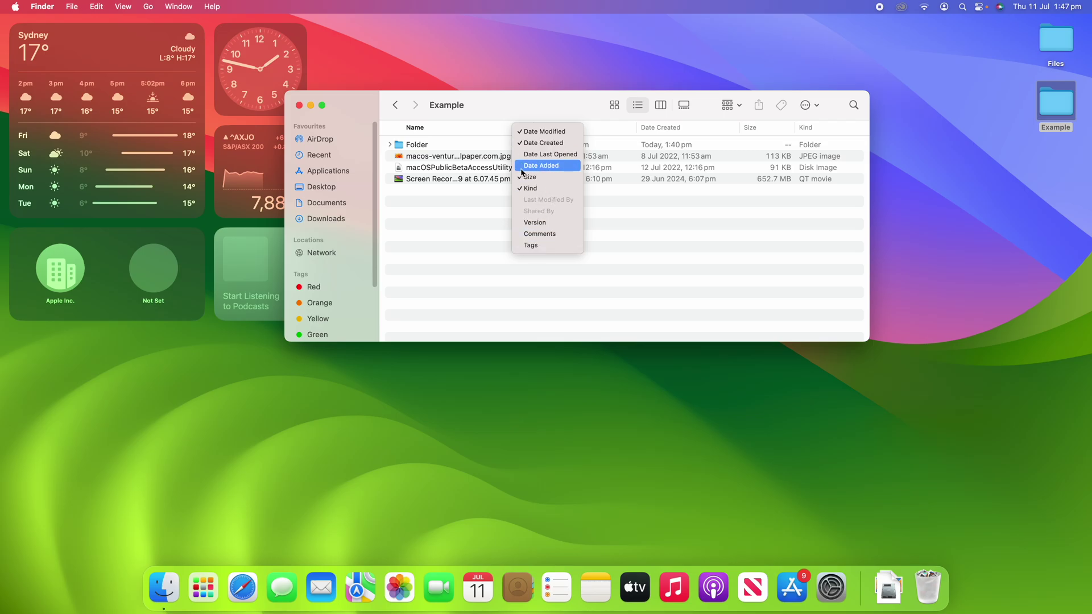
pyautogui.click(470, 236)
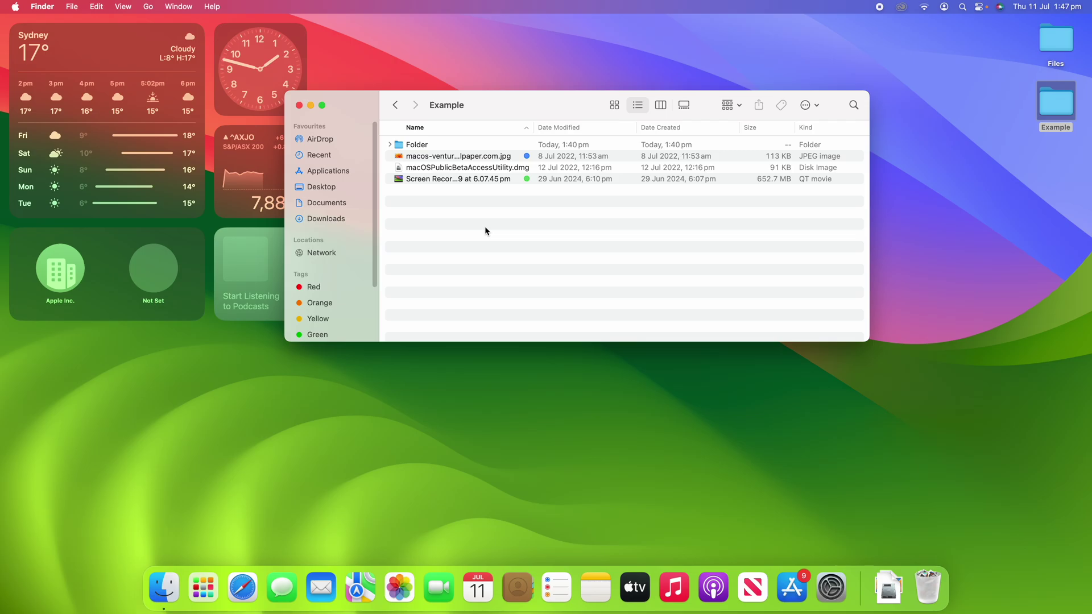
pyautogui.press('super+w')
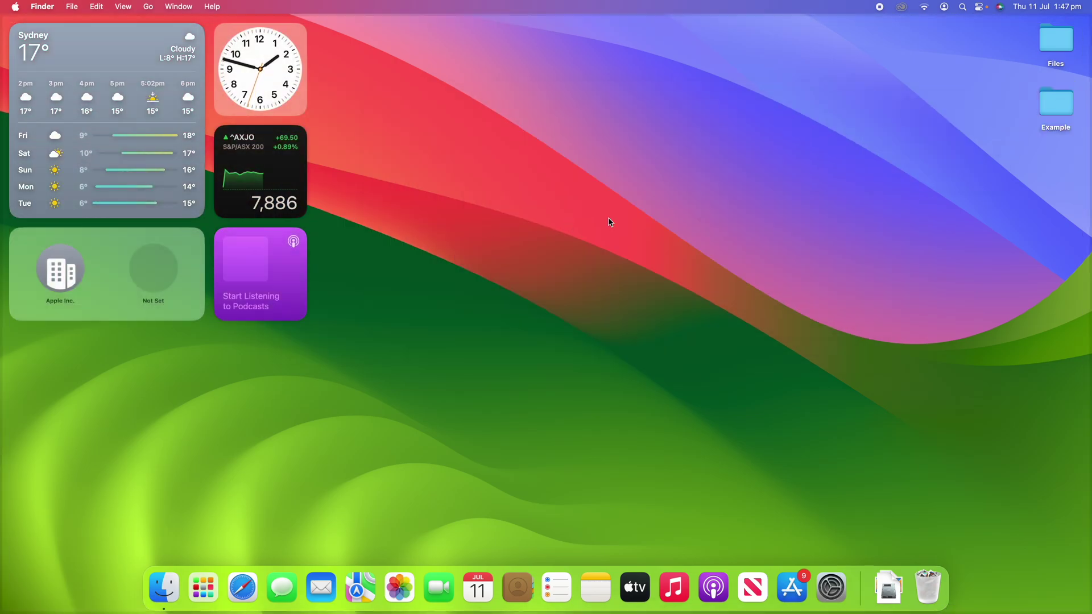